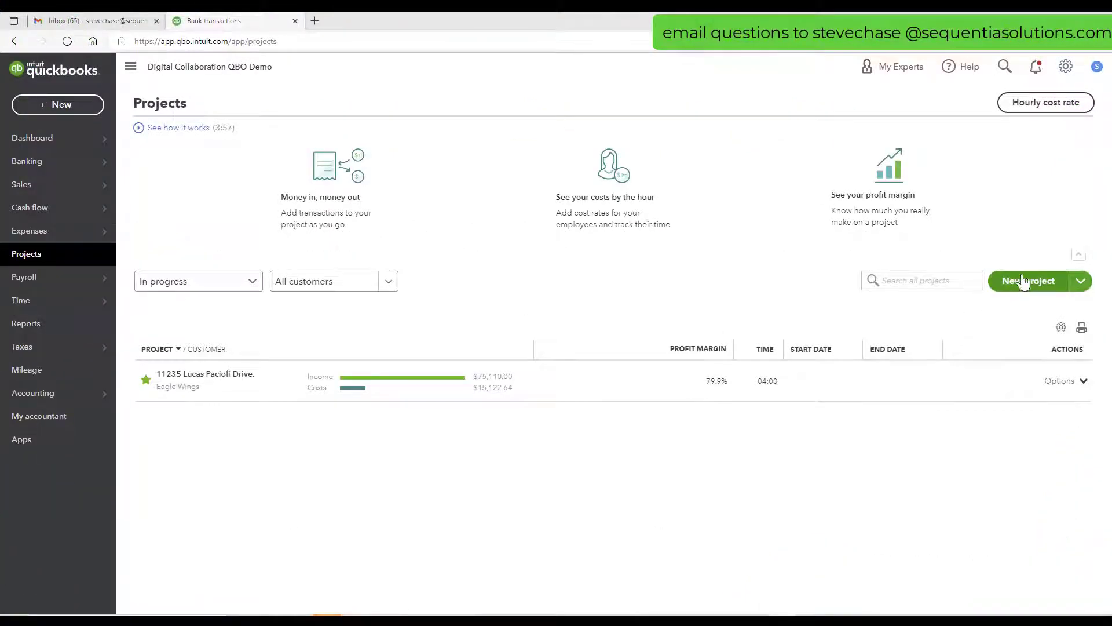
Open the Eagle Wings project and start a new invoice for it
{"action": "left_click", "coordinate": [1079, 283]}
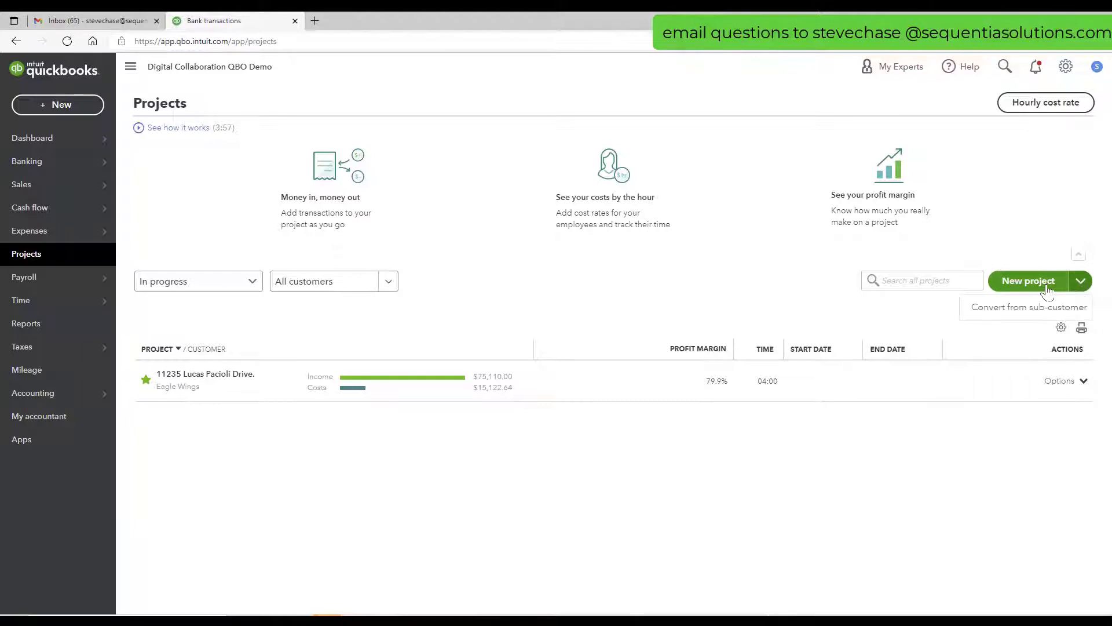
{"action": "left_click", "coordinate": [357, 383]}
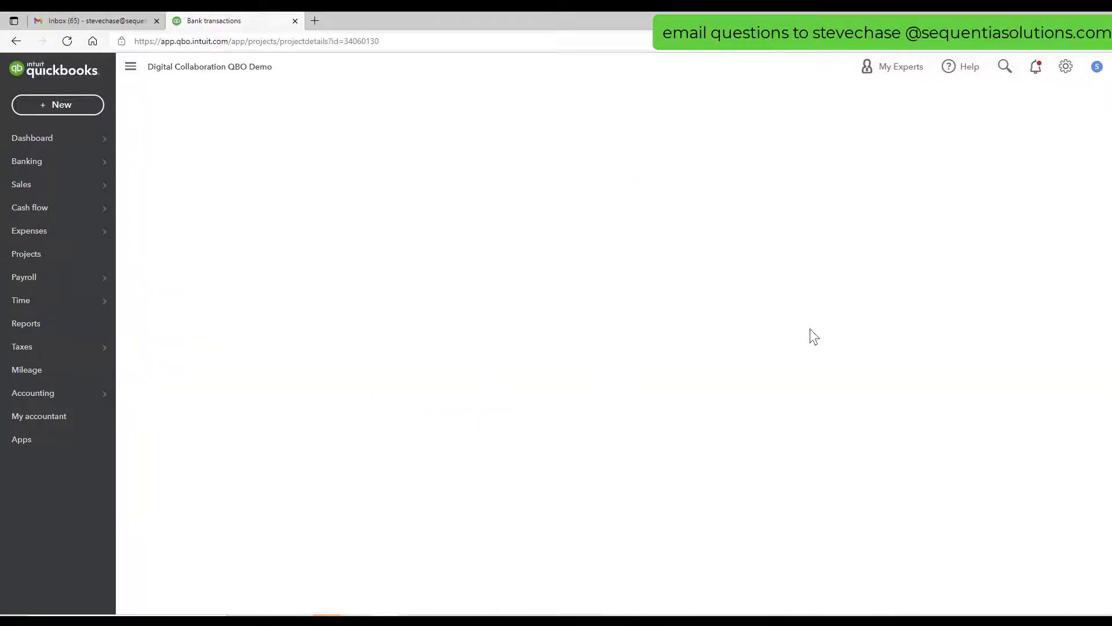
{"action": "left_click", "coordinate": [1060, 120]}
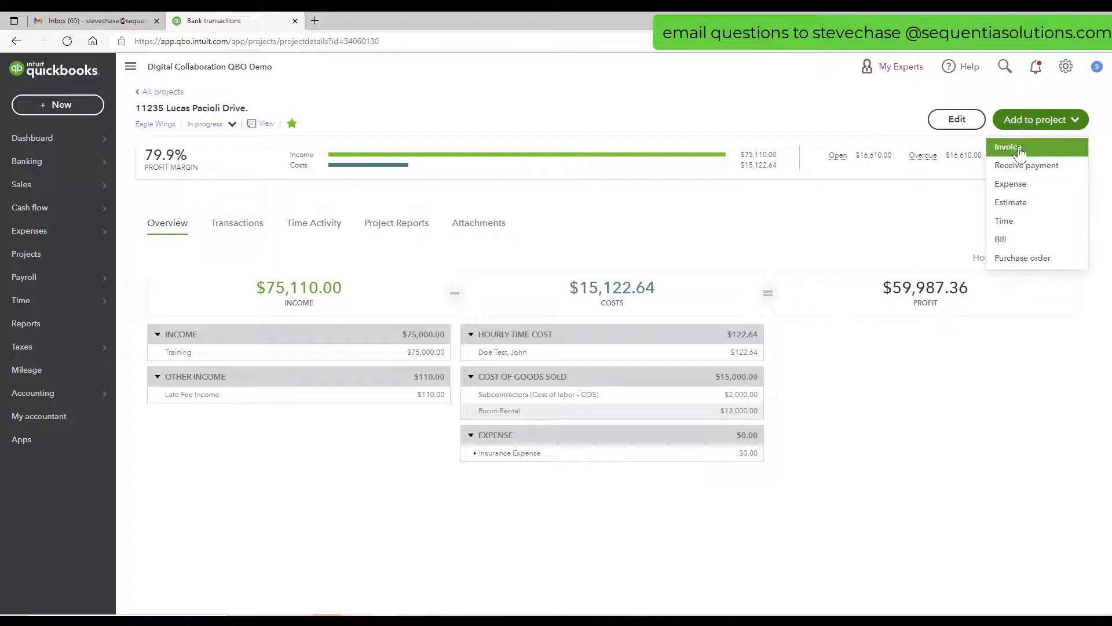
{"action": "left_click", "coordinate": [1018, 150]}
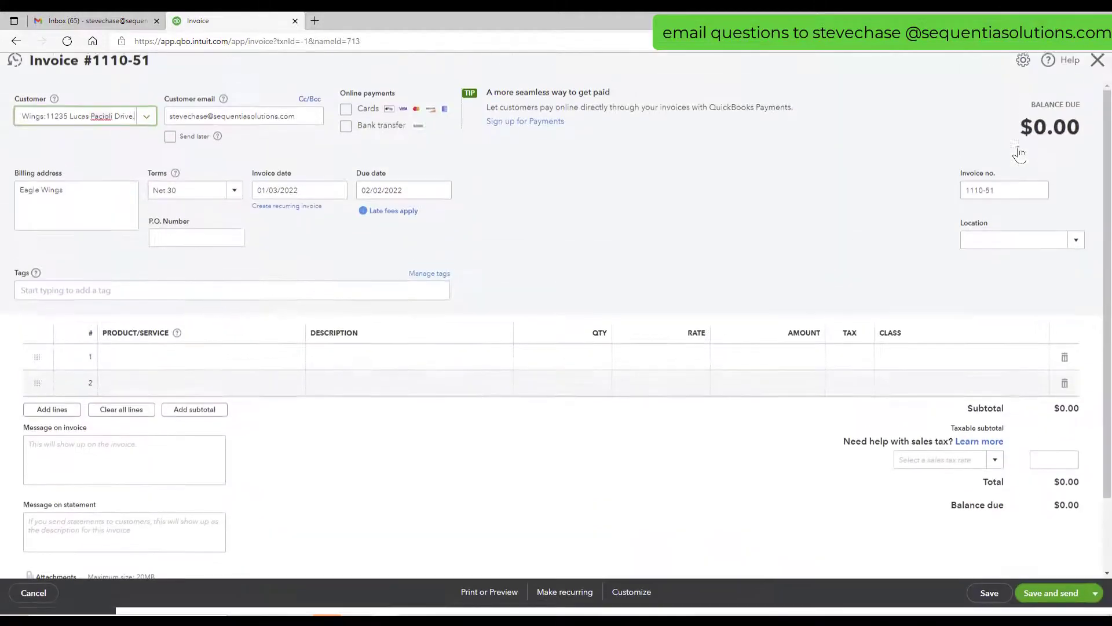
Bill one A:Consulting line at 5,000 and save invoice 1110-51, dated 01/03/2022
{"action": "left_click", "coordinate": [209, 368]}
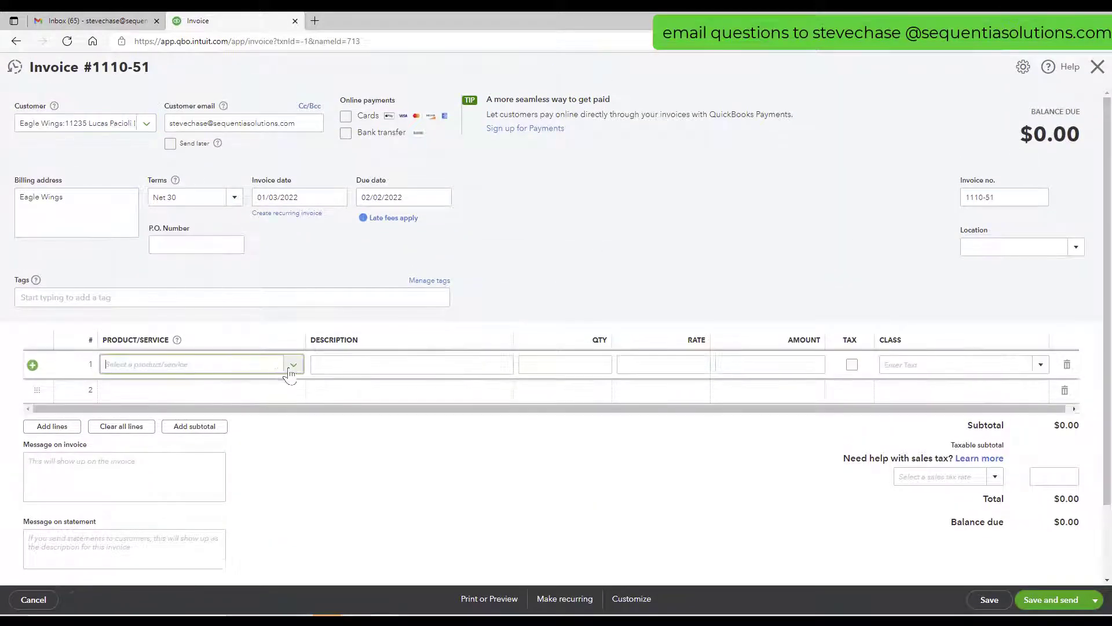
{"action": "left_click", "coordinate": [271, 416]}
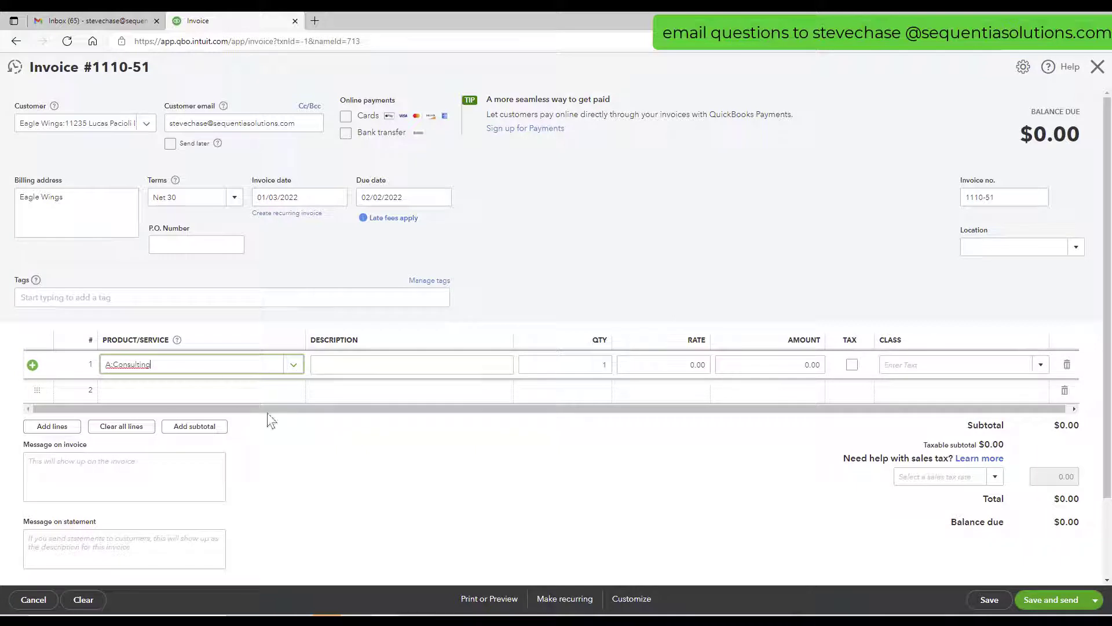
{"action": "left_click", "coordinate": [666, 366]}
{"action": "type", "text": "5,000"}
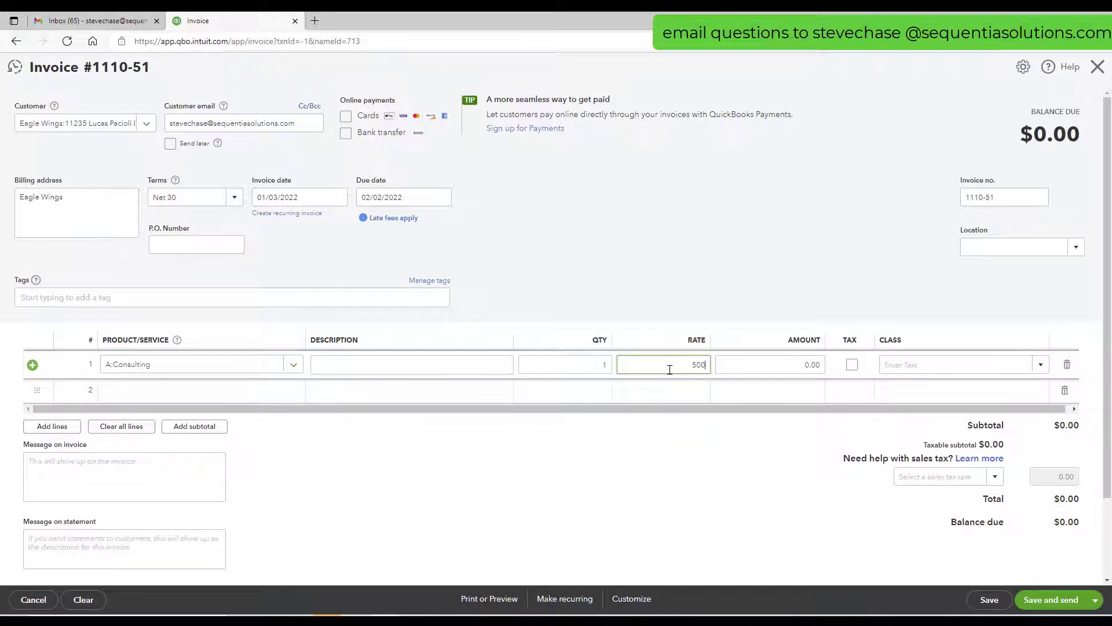
{"action": "key", "text": "Tab"}
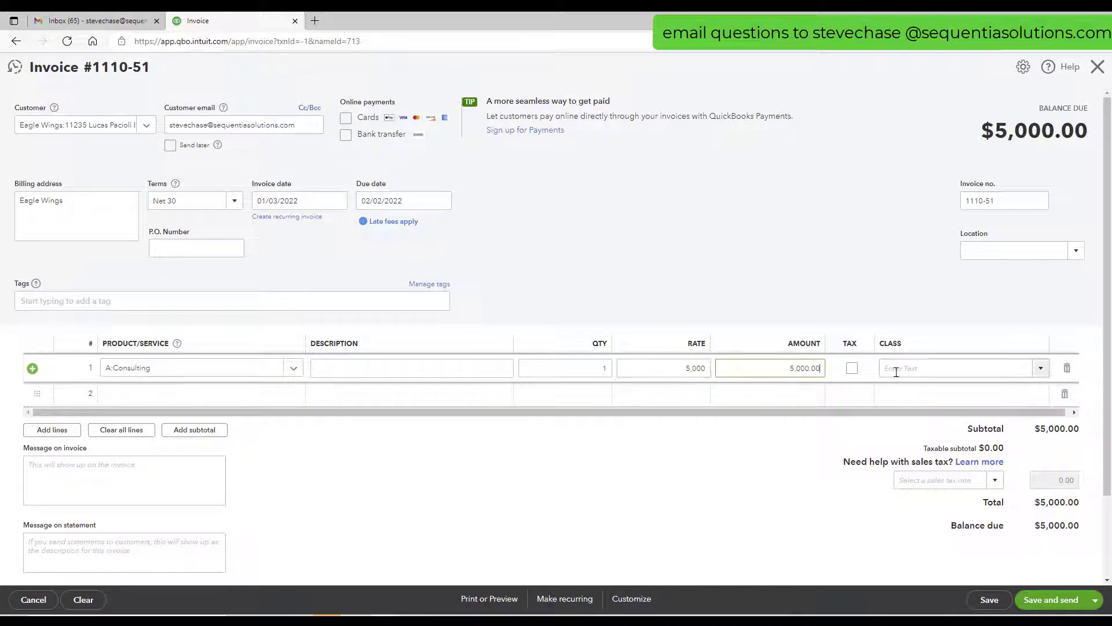
{"action": "left_click", "coordinate": [989, 599]}
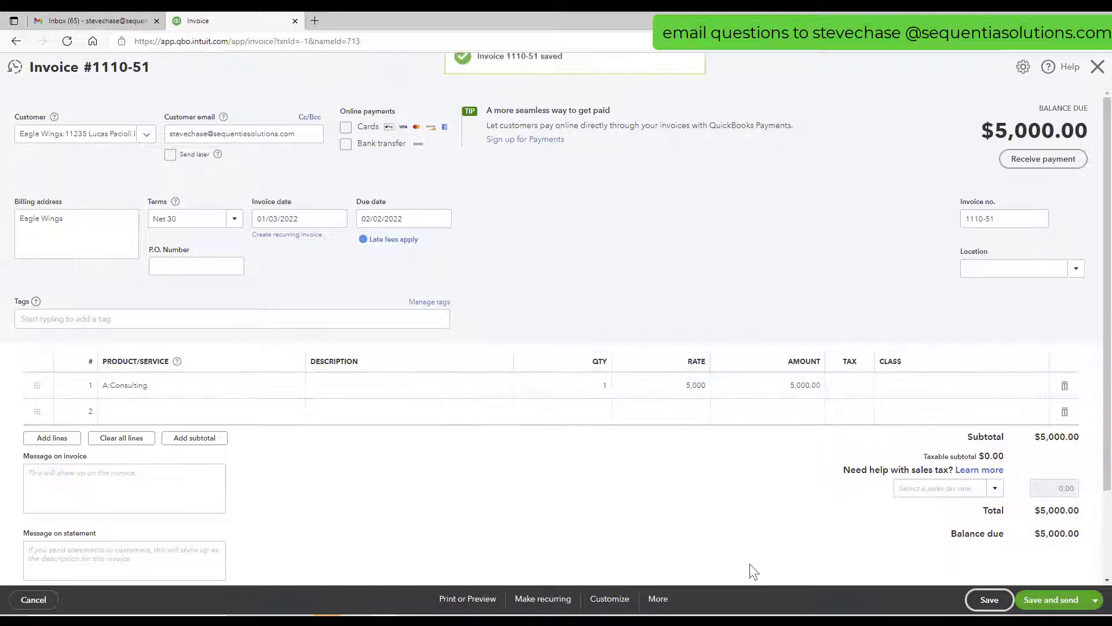
{"action": "left_click", "coordinate": [336, 219]}
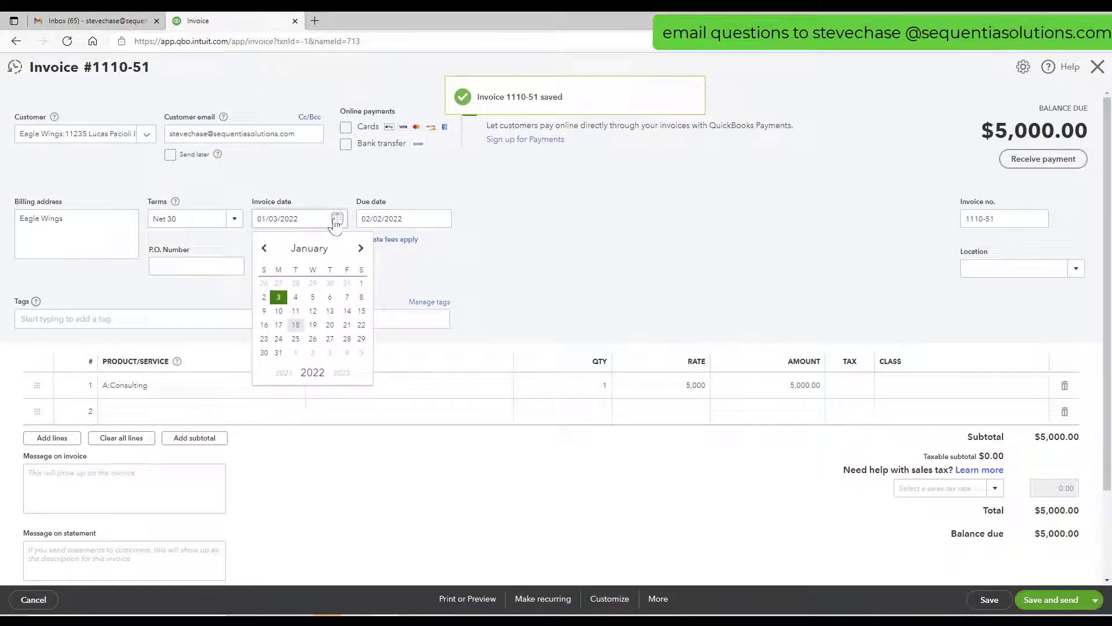
{"action": "left_click", "coordinate": [279, 298]}
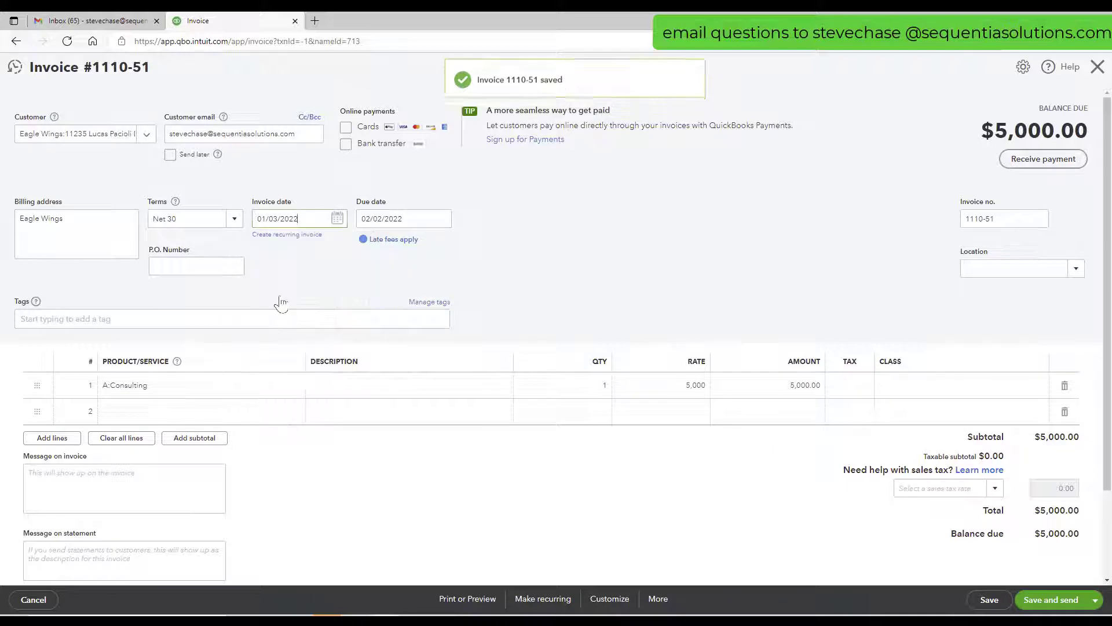
{"action": "left_click", "coordinate": [987, 600]}
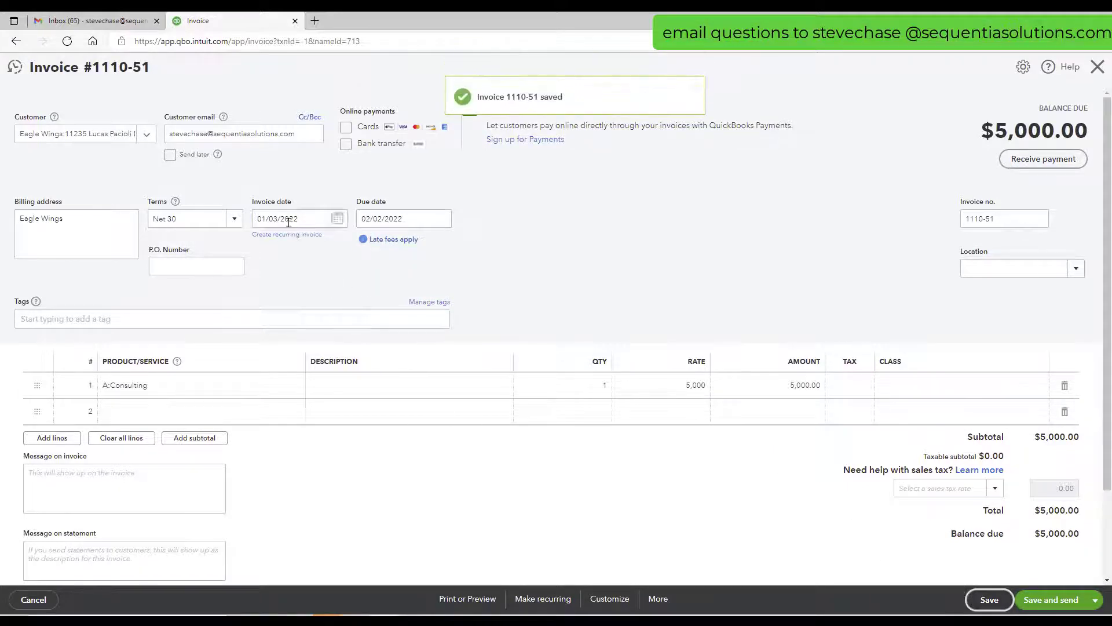
Record a $5,000 Wire payment dated 01/01/2022 on invoice 1110-51, then return to Projects
{"action": "left_click", "coordinate": [1043, 161]}
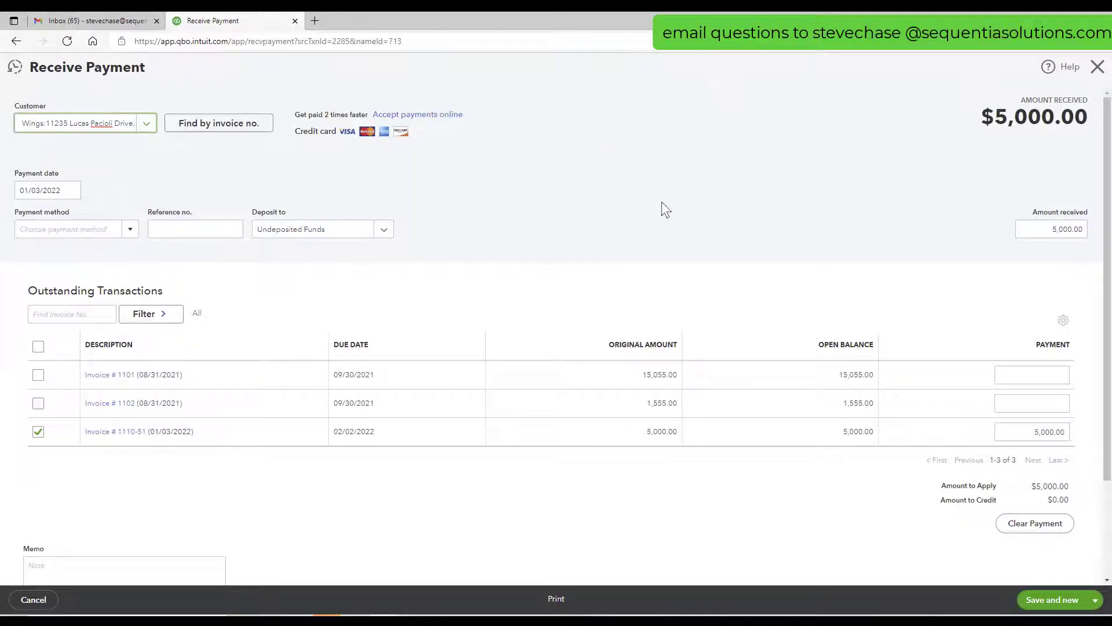
{"action": "left_click", "coordinate": [70, 190]}
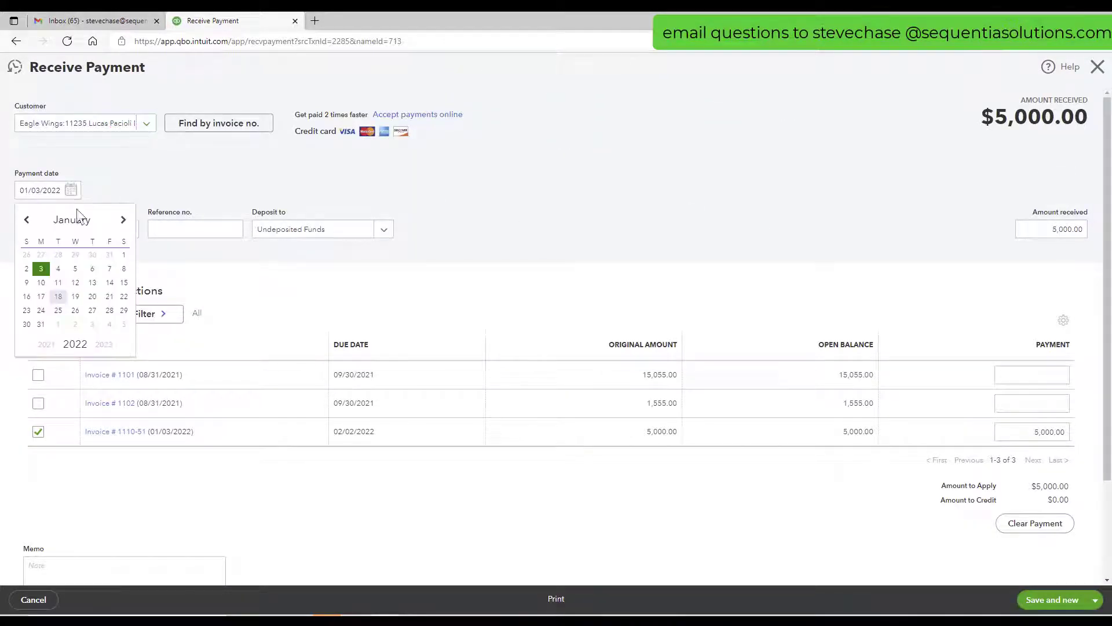
{"action": "left_click", "coordinate": [123, 255]}
{"action": "left_click", "coordinate": [131, 232]}
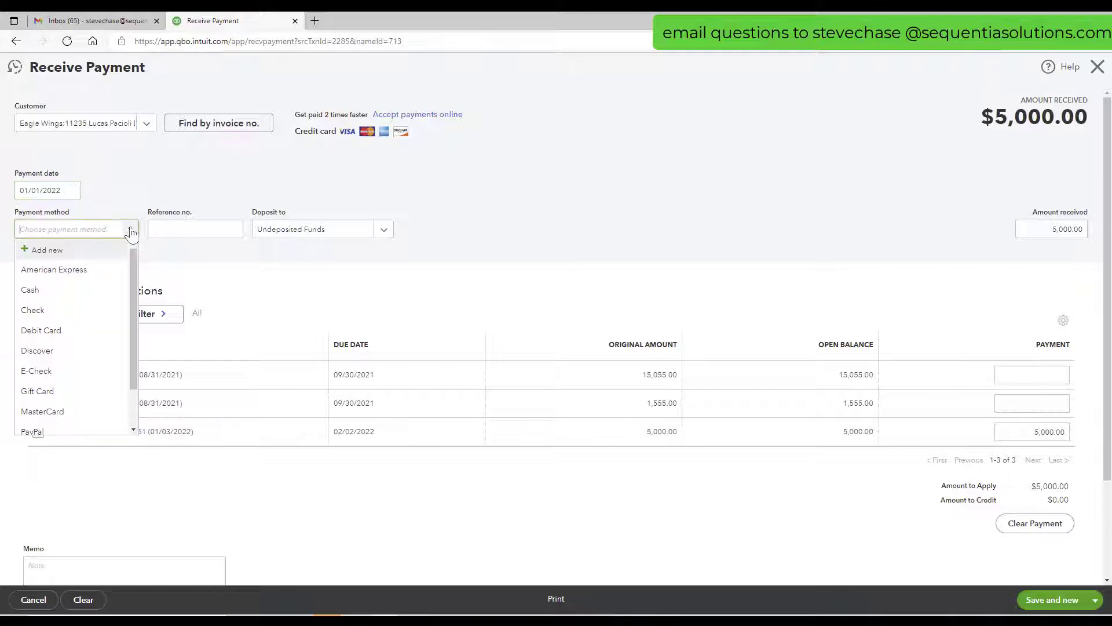
{"action": "scroll", "coordinate": [91, 406], "scroll_direction": "down", "scroll_amount": 2}
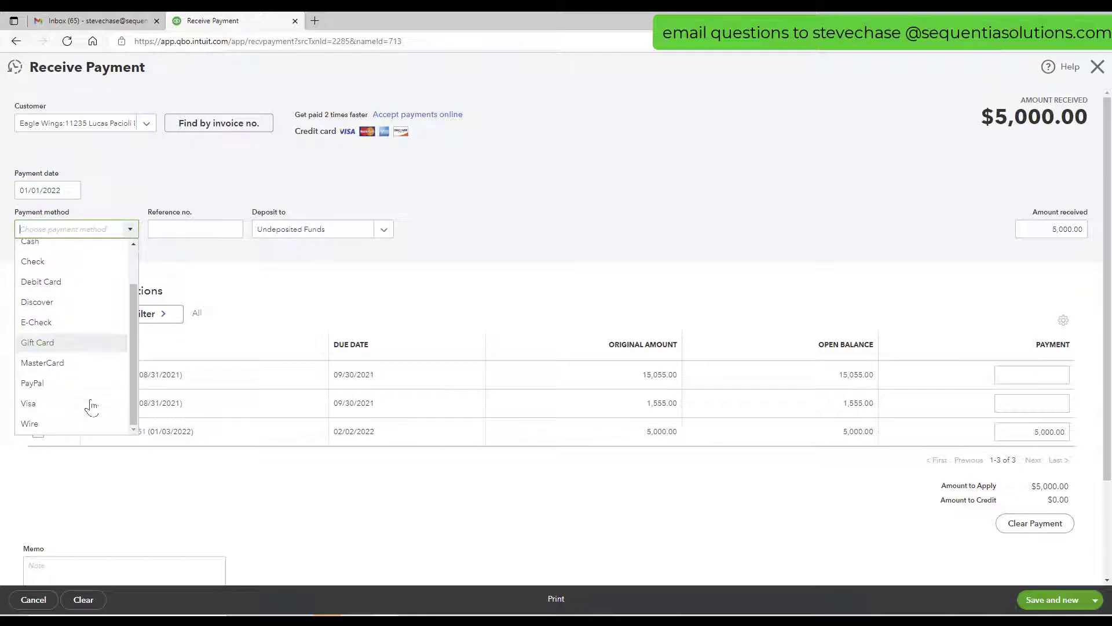
{"action": "left_click", "coordinate": [81, 427]}
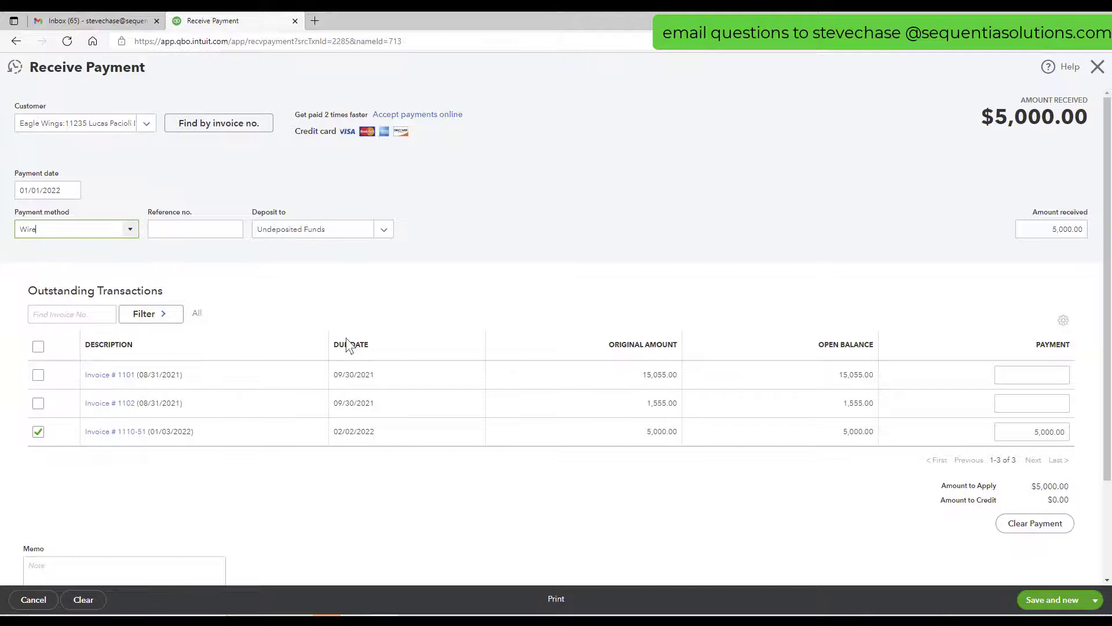
{"action": "left_click", "coordinate": [1095, 600]}
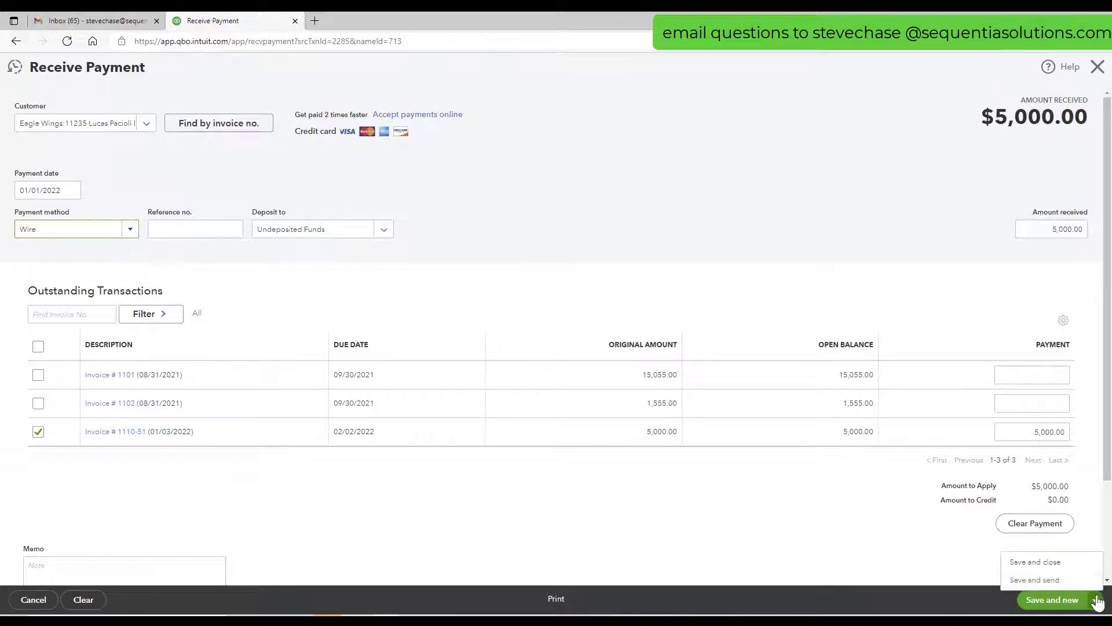
{"action": "left_click", "coordinate": [1035, 562]}
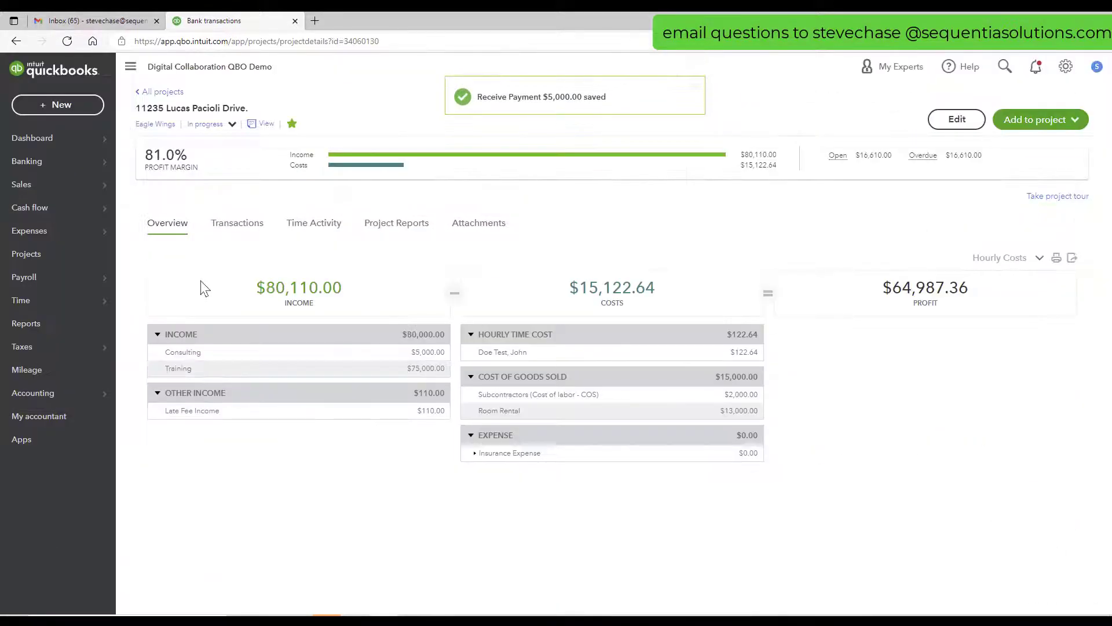
{"action": "left_click", "coordinate": [38, 254]}
Run the Profit and Loss report on a cash basis
{"action": "mouse_move", "coordinate": [52, 277]}
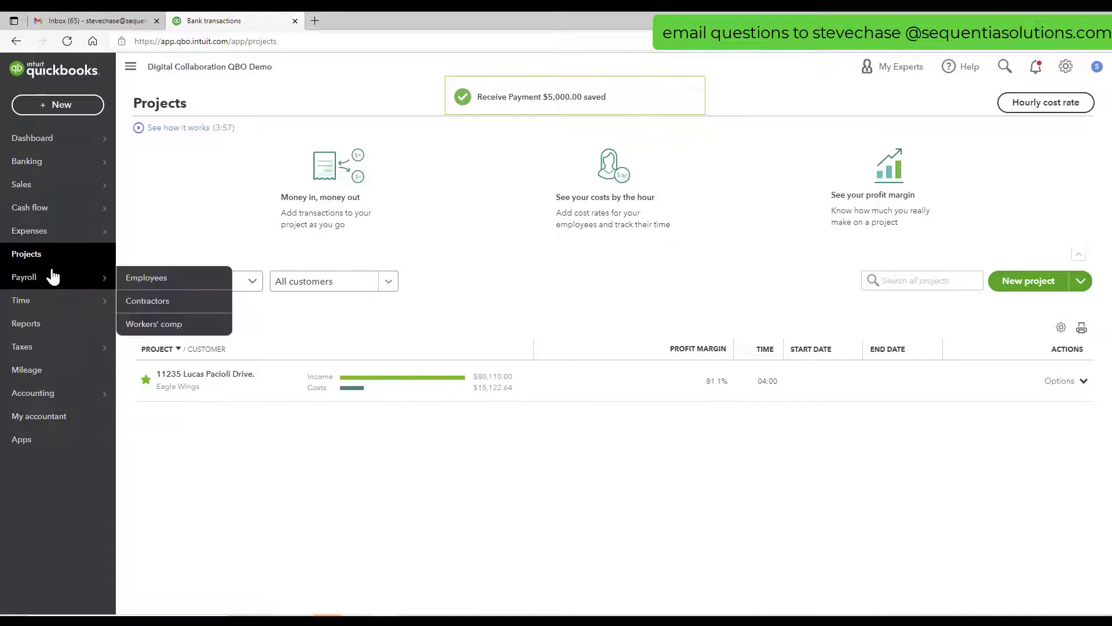
{"action": "left_click", "coordinate": [47, 324]}
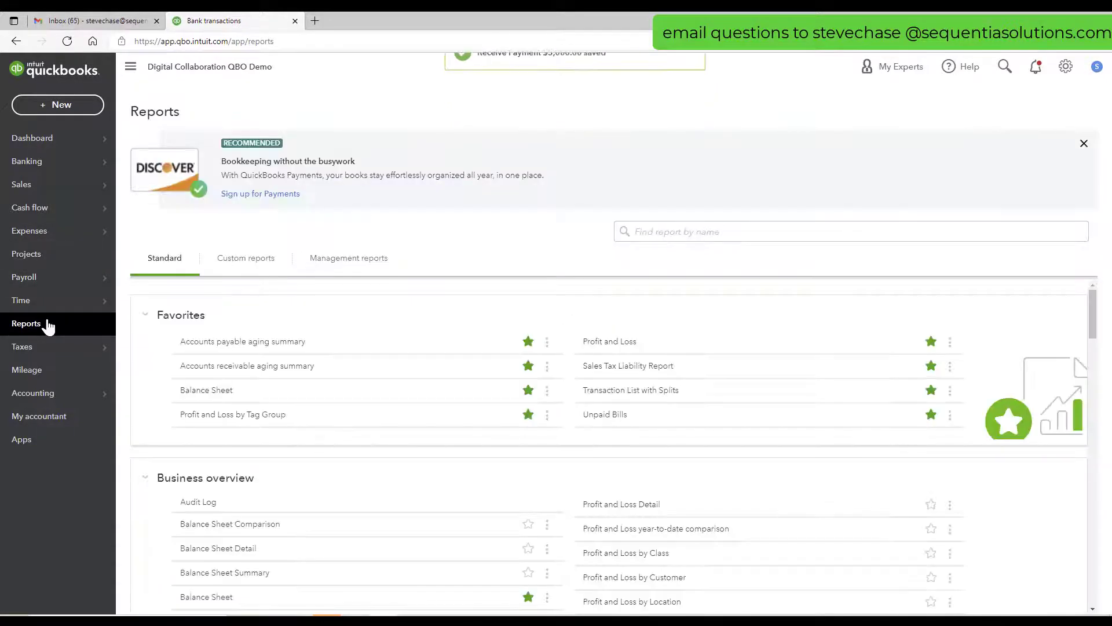
{"action": "left_click", "coordinate": [586, 344]}
{"action": "scroll", "coordinate": [588, 351], "scroll_direction": "down", "scroll_amount": 1}
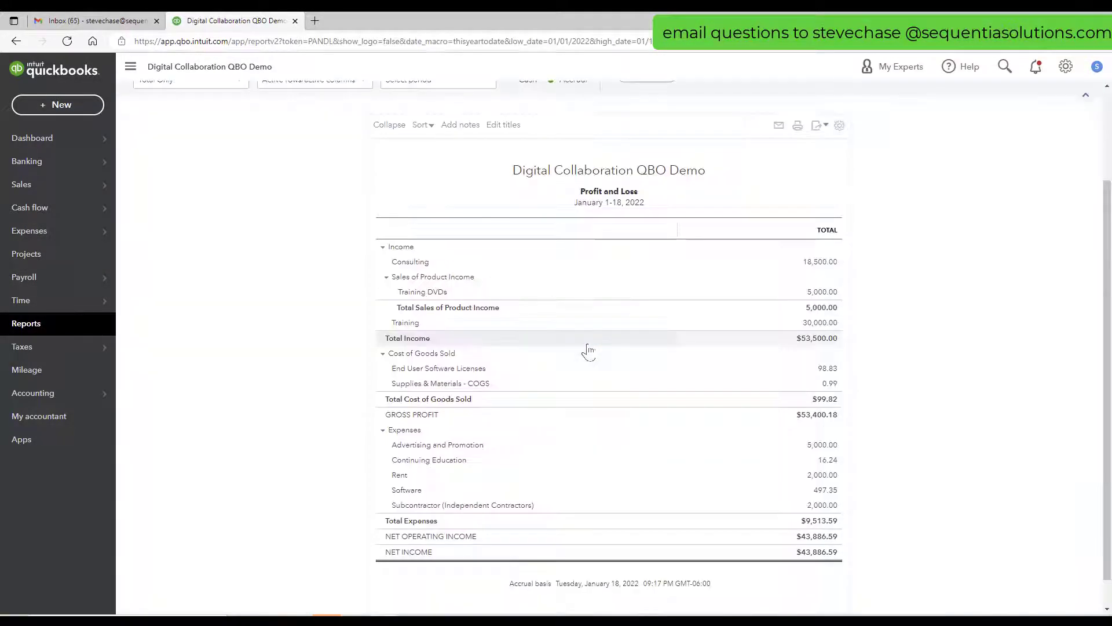
{"action": "scroll", "coordinate": [588, 344], "scroll_direction": "up", "scroll_amount": 2}
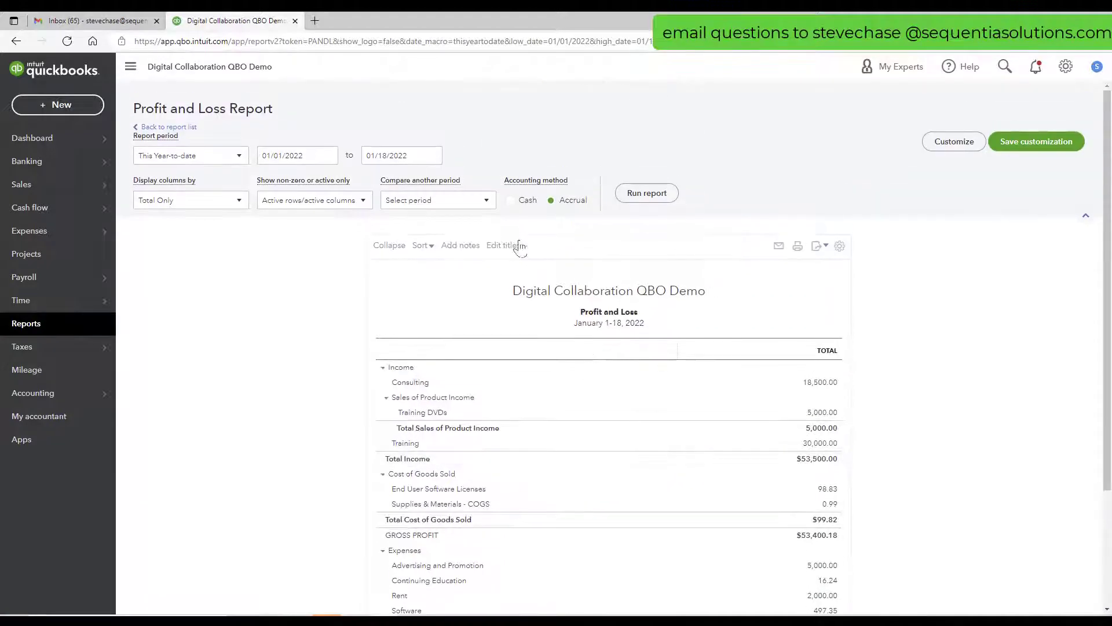
{"action": "left_click", "coordinate": [511, 201]}
{"action": "left_click", "coordinate": [646, 193]}
Mark the 0.00 Unapplied Cash Payment Income row and drill into its transactions
{"action": "scroll", "coordinate": [660, 200], "scroll_direction": "down", "scroll_amount": 1}
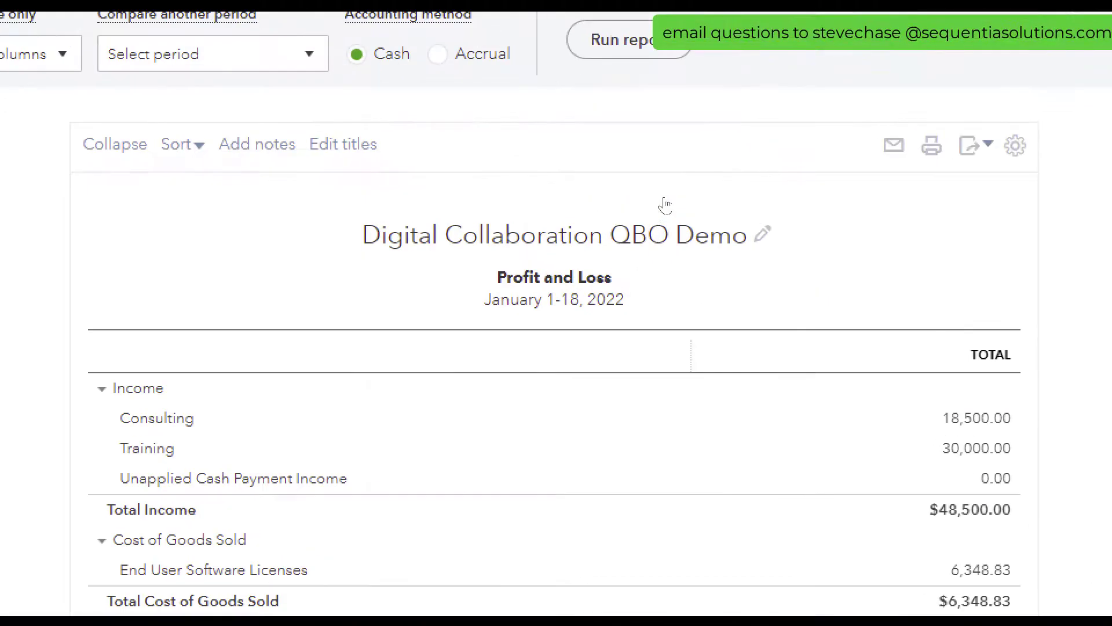
{"action": "mouse_move", "coordinate": [110, 457]}
{"action": "left_mouse_down"}
{"action": "mouse_move", "coordinate": [114, 500]}
{"action": "mouse_move", "coordinate": [468, 497]}
{"action": "mouse_move", "coordinate": [222, 454]}
{"action": "mouse_move", "coordinate": [60, 463]}
{"action": "left_mouse_up"}
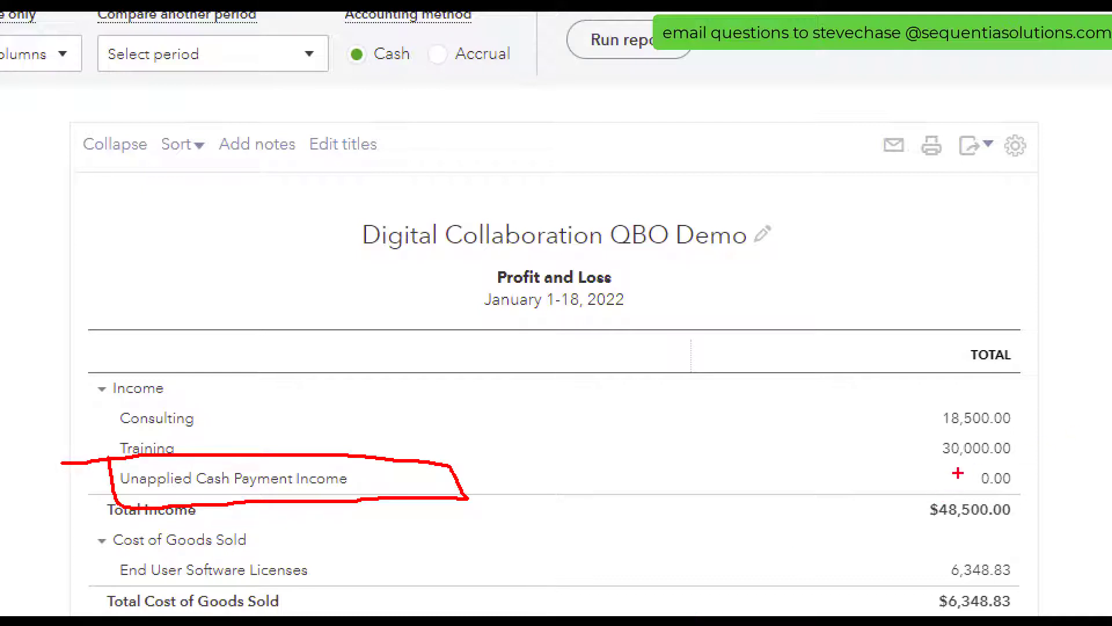
{"action": "mouse_move", "coordinate": [929, 482]}
{"action": "left_mouse_down"}
{"action": "mouse_move", "coordinate": [959, 472]}
{"action": "mouse_move", "coordinate": [892, 474]}
{"action": "left_mouse_up"}
{"action": "key", "text": "Escape"}
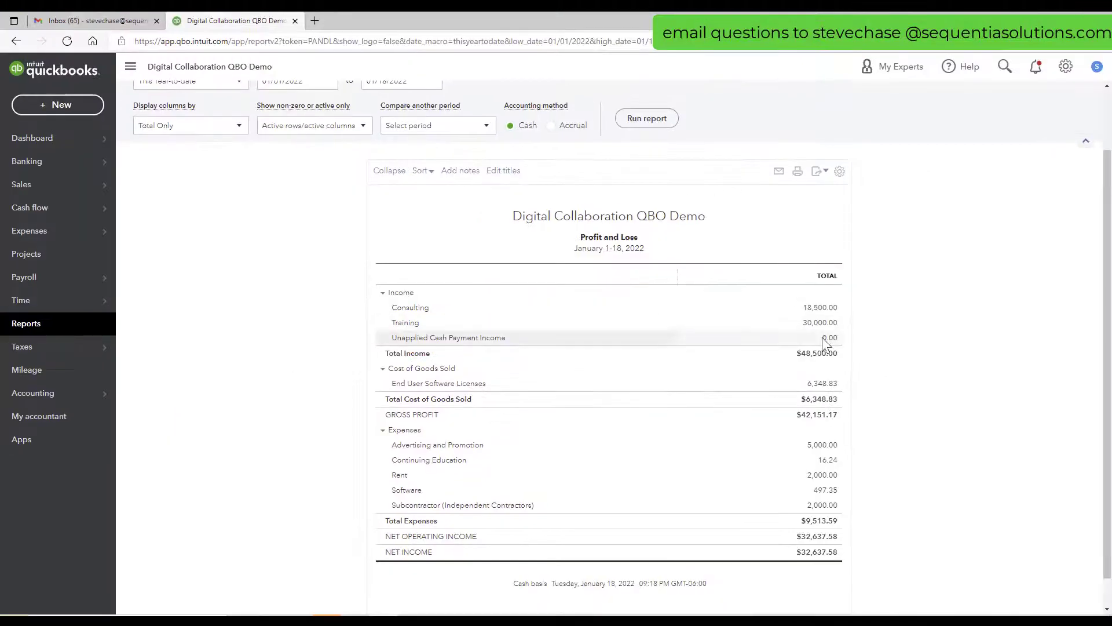
{"action": "left_click", "coordinate": [828, 338]}
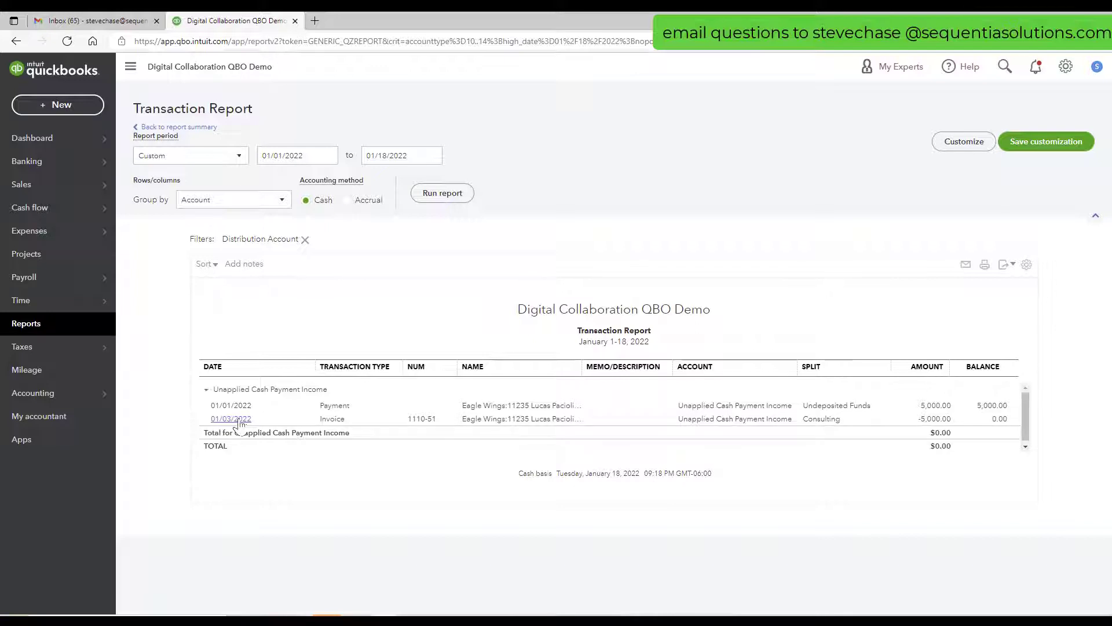
Redate invoice 1110-51 to January 1 and save it, accepting the applied $5,000 credit
{"action": "left_click", "coordinate": [240, 421]}
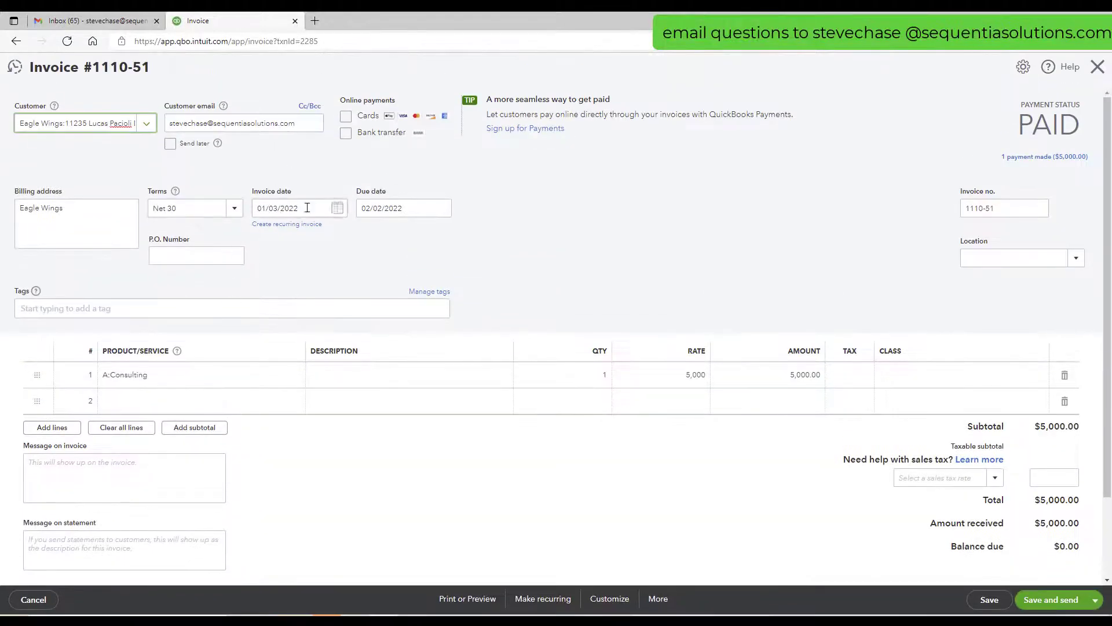
{"action": "left_click", "coordinate": [337, 208]}
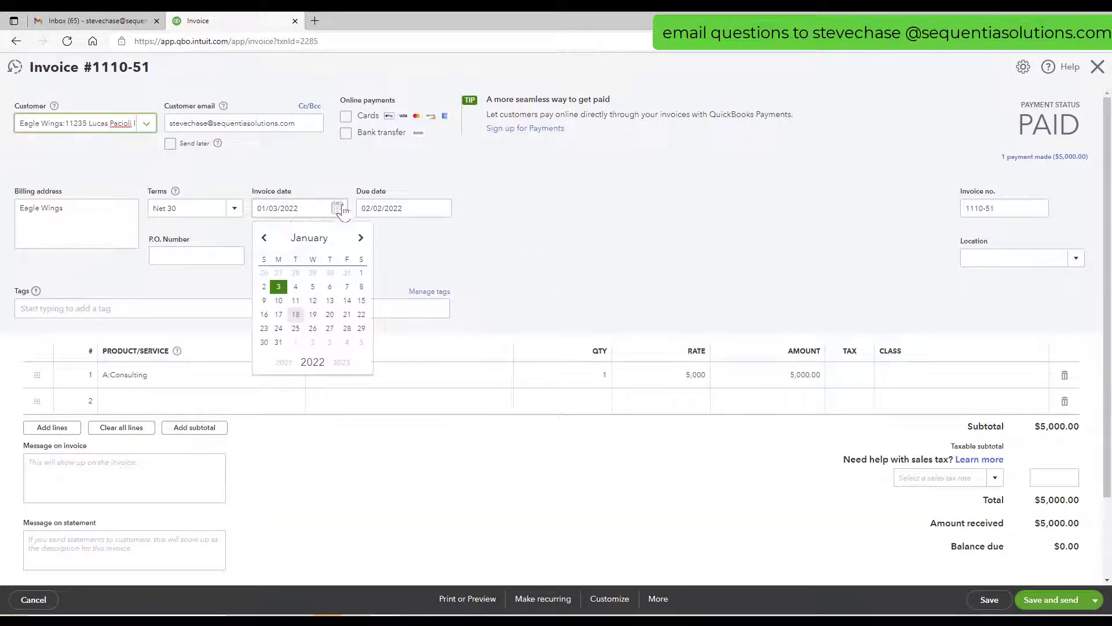
{"action": "left_click", "coordinate": [361, 273]}
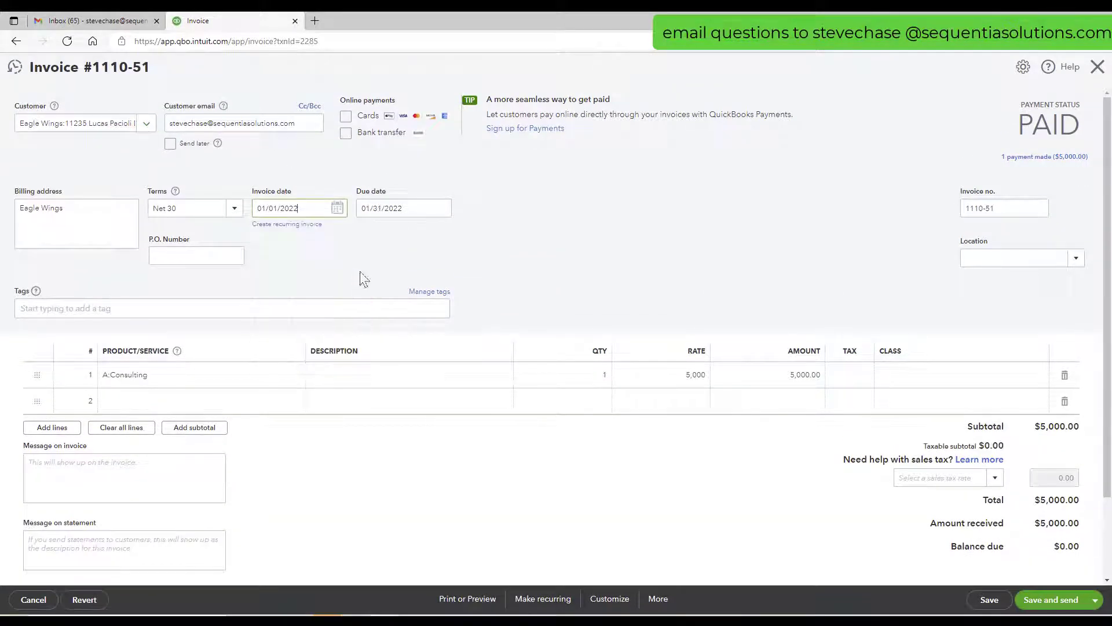
{"action": "left_click", "coordinate": [992, 599]}
{"action": "left_click", "coordinate": [667, 365]}
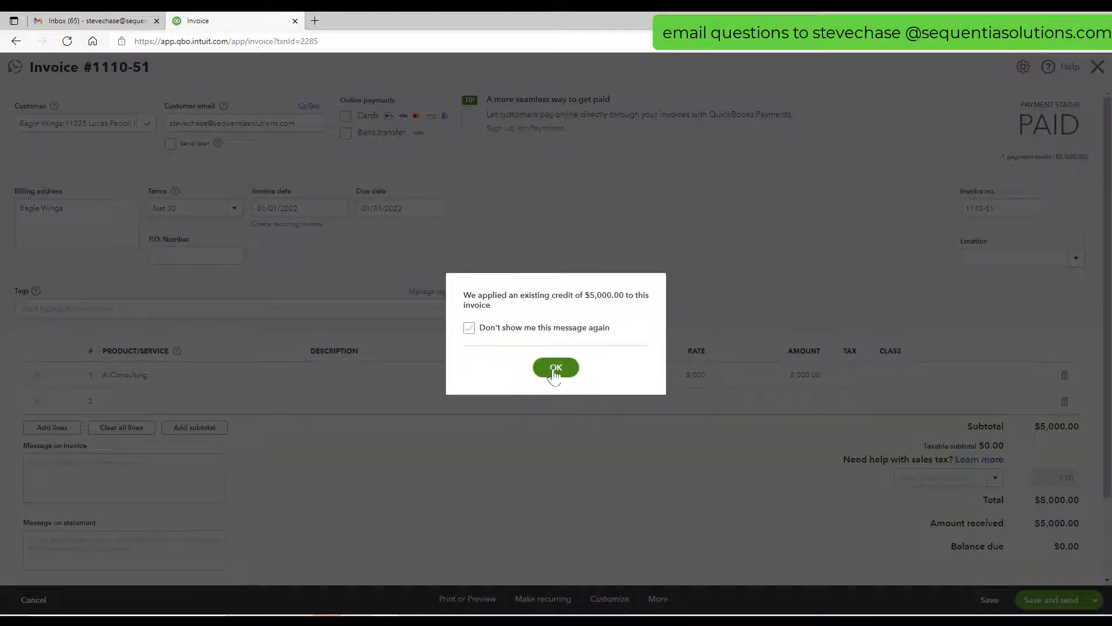
{"action": "left_click", "coordinate": [555, 371]}
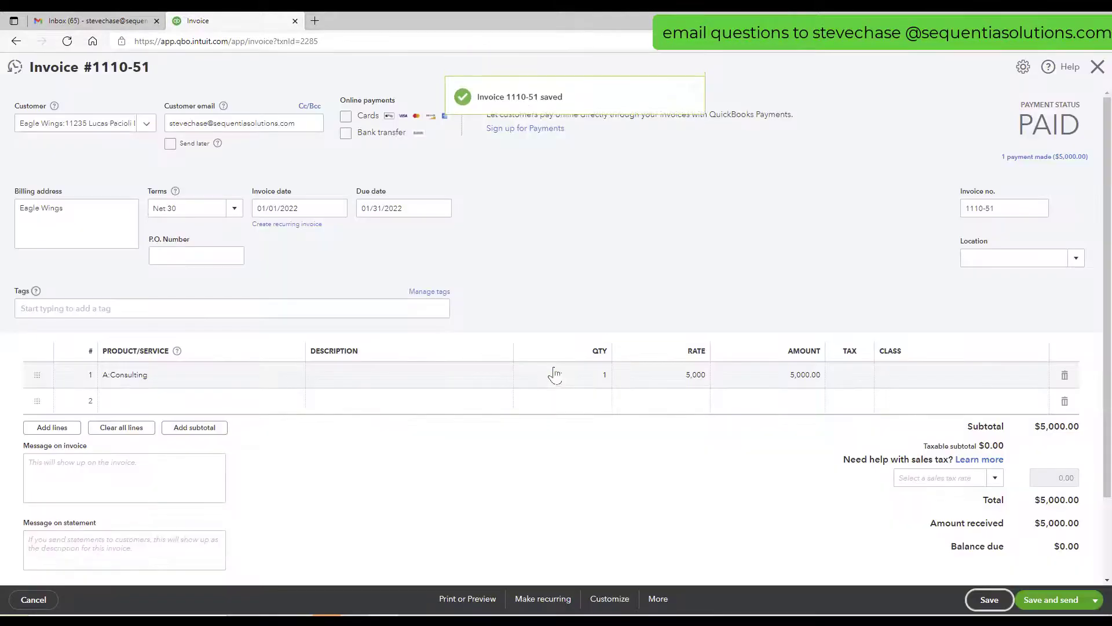
Close the invoice and return to the Profit and Loss summary
{"action": "left_click", "coordinate": [1097, 66]}
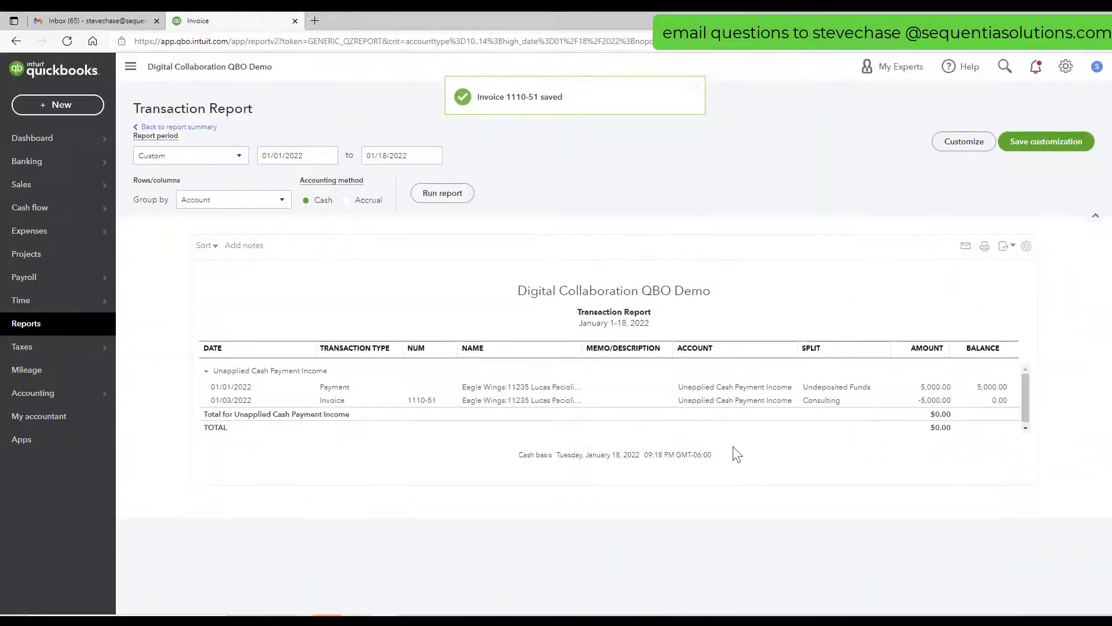
{"action": "left_click", "coordinate": [197, 127]}
{"action": "scroll", "coordinate": [329, 295], "scroll_direction": "down", "scroll_amount": 1}
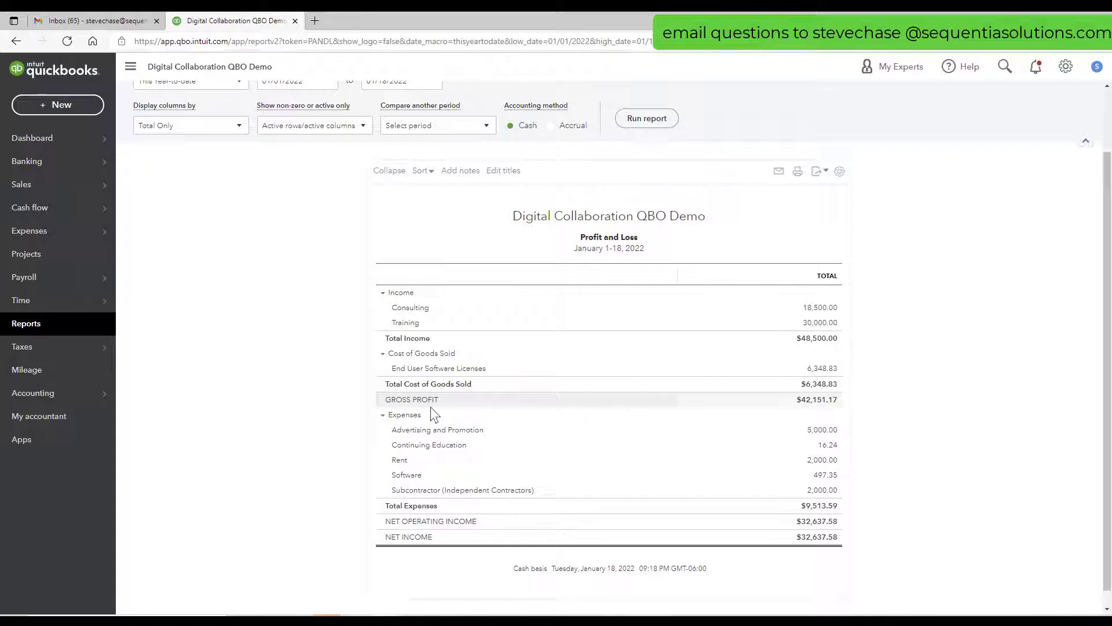
Start a new invoice for customer 1 Fibonacci Inc
{"action": "left_click", "coordinate": [94, 107]}
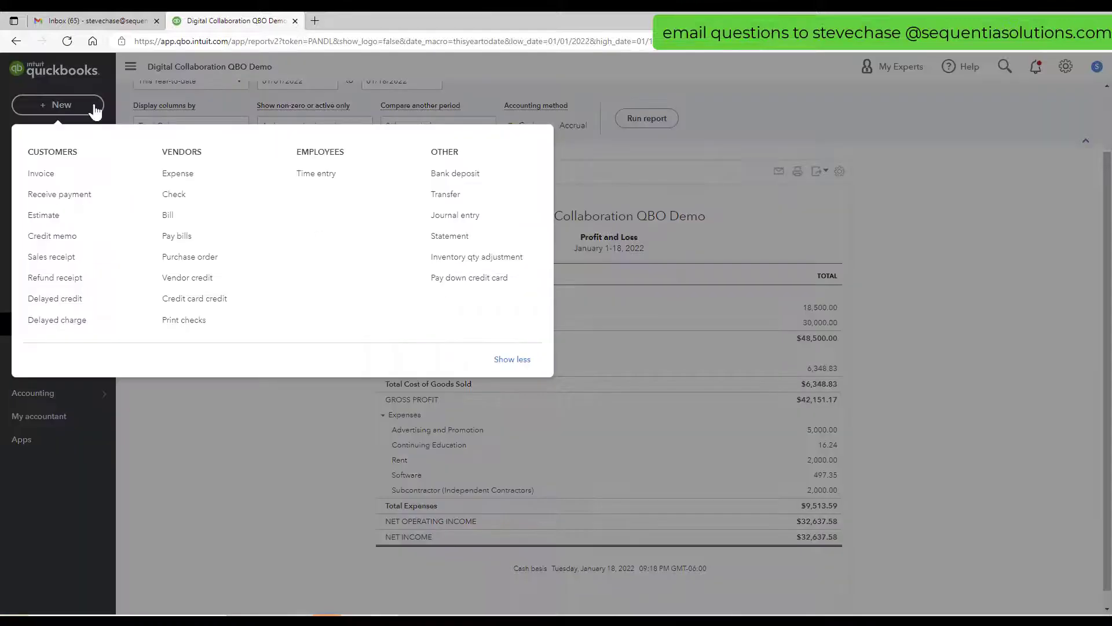
{"action": "left_click", "coordinate": [86, 175]}
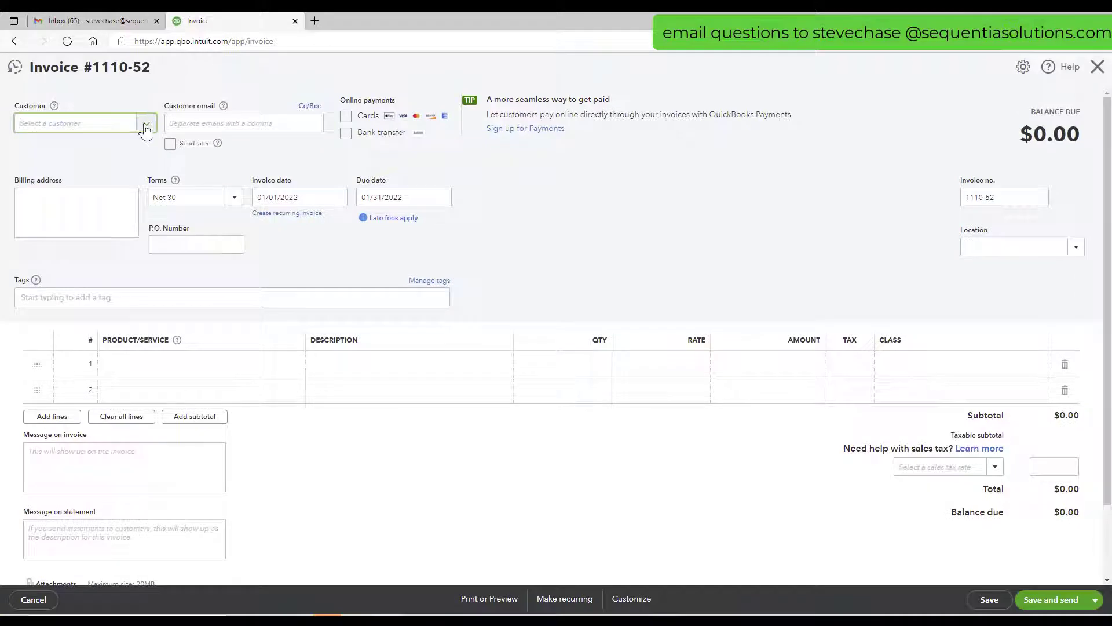
{"action": "left_click", "coordinate": [118, 124]}
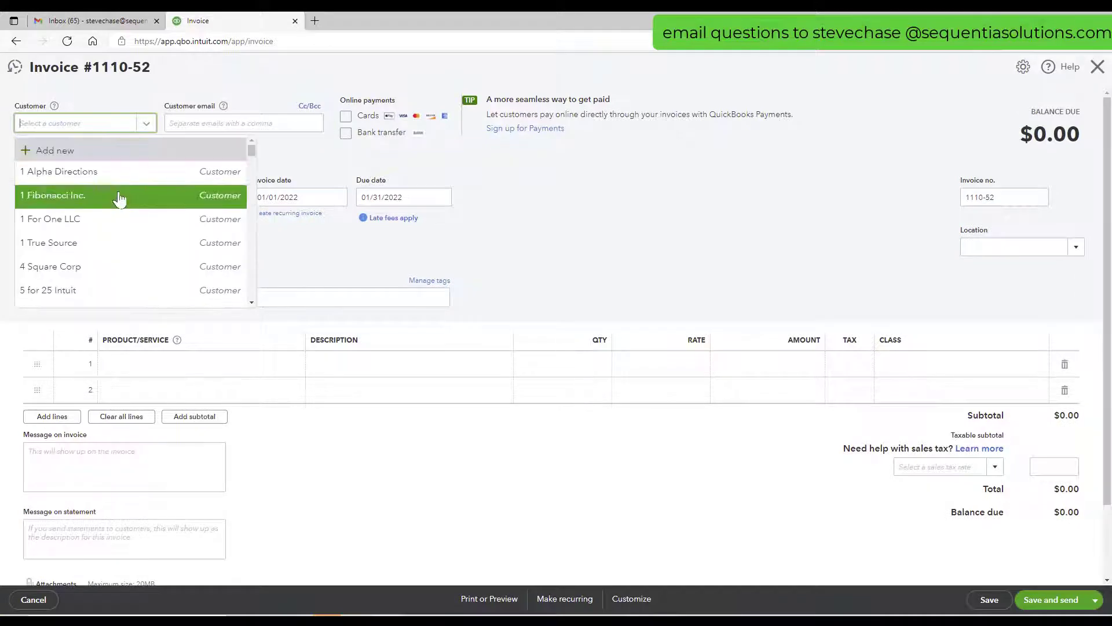
{"action": "left_click", "coordinate": [119, 199]}
Add a B:End User Software Licenses line at rate 2000 and save the invoice
{"action": "left_click", "coordinate": [183, 364]}
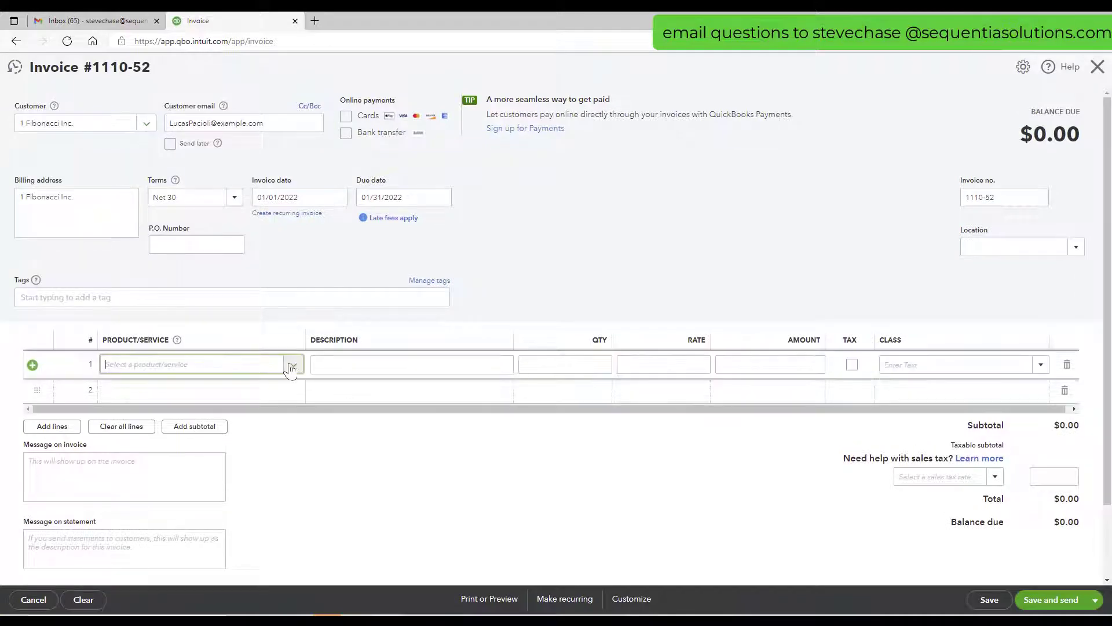
{"action": "left_click", "coordinate": [292, 365]}
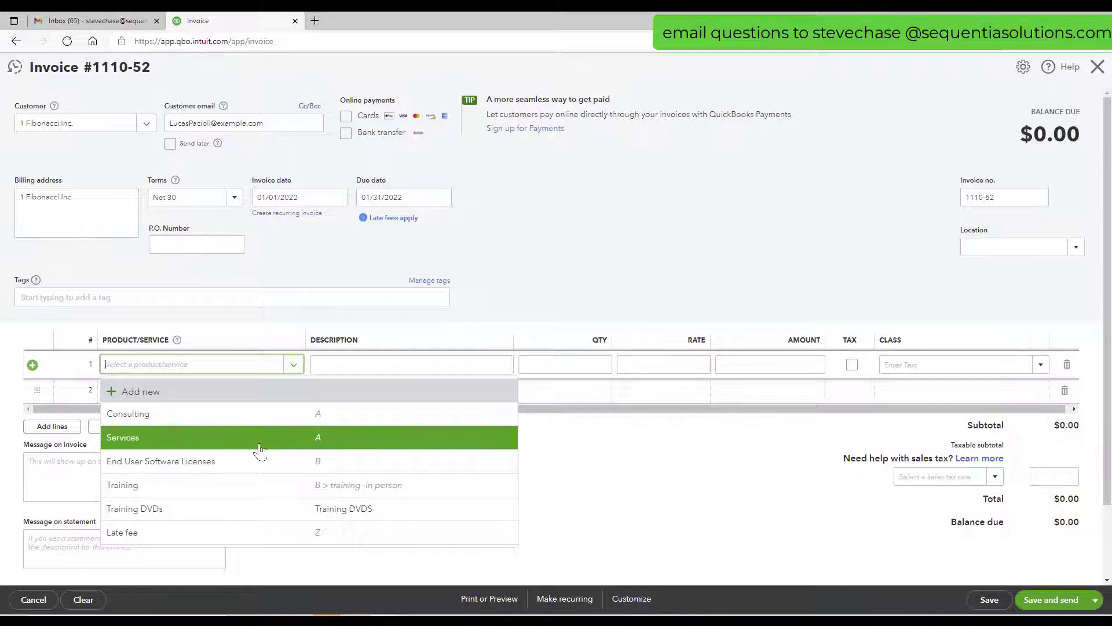
{"action": "left_click", "coordinate": [255, 463]}
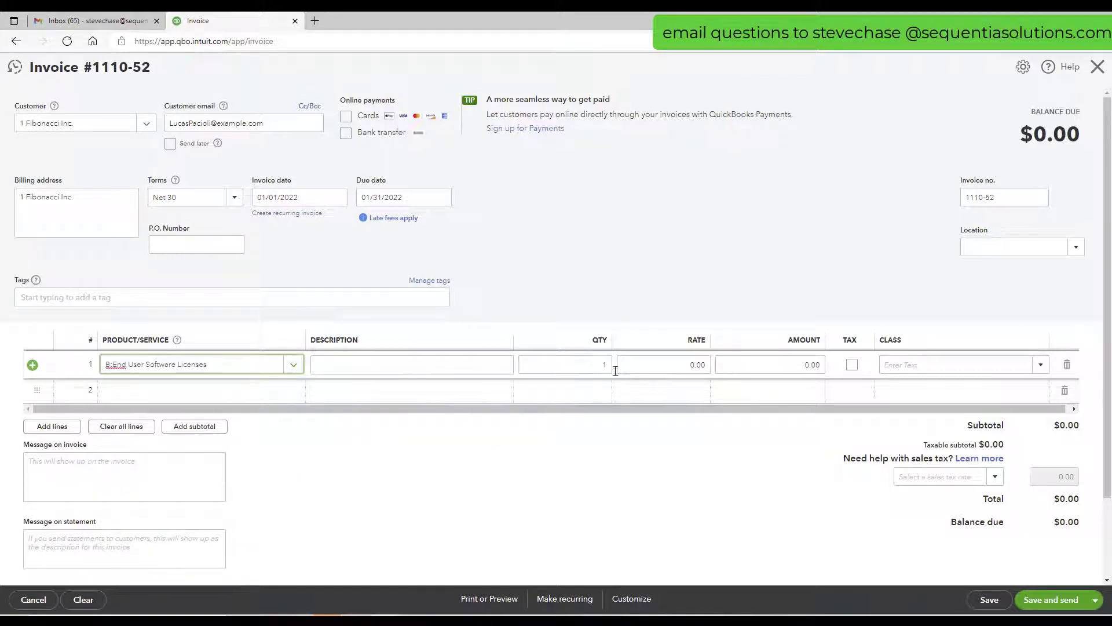
{"action": "left_click", "coordinate": [640, 367]}
{"action": "type", "text": "2000"}
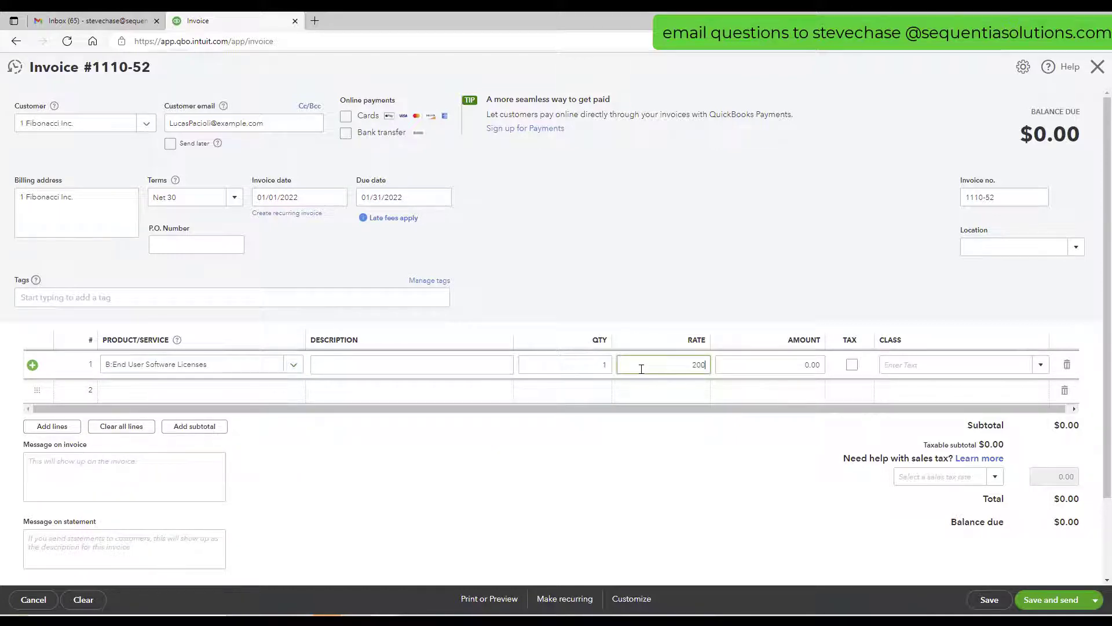
{"action": "key", "text": "Tab"}
{"action": "left_click", "coordinate": [699, 514]}
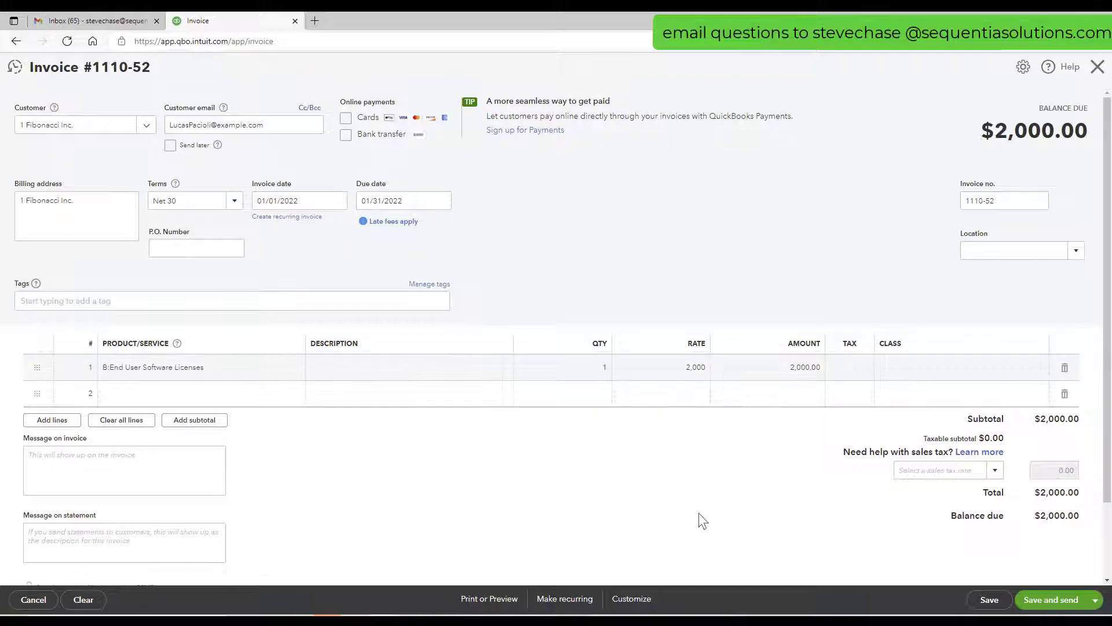
{"action": "left_click", "coordinate": [989, 602]}
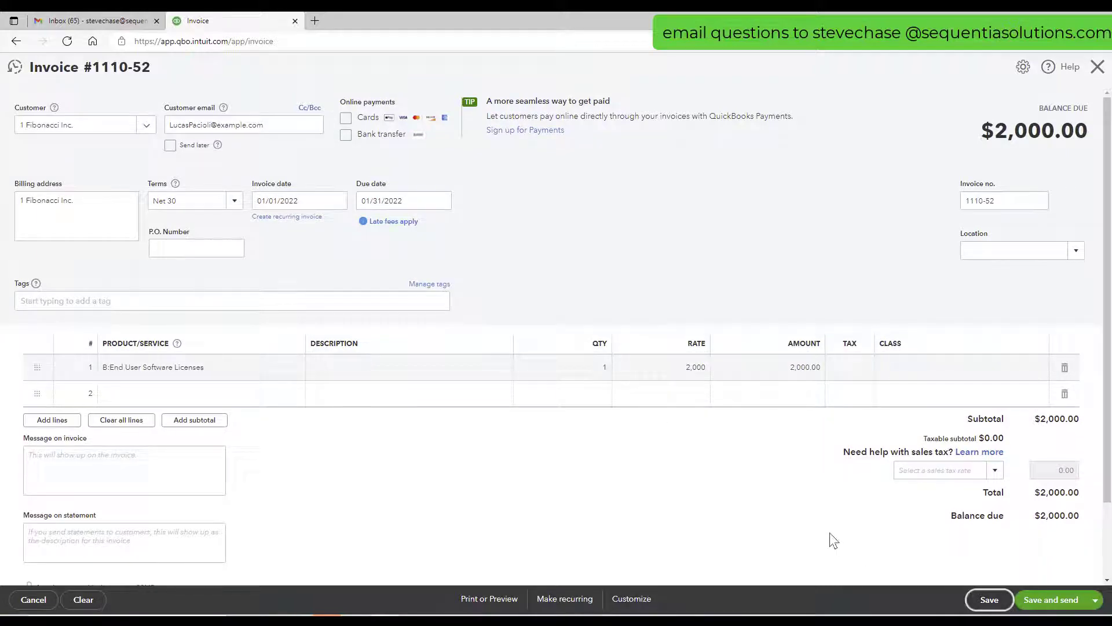
Change the invoice date to 01/18/2022 and save again
{"action": "left_click", "coordinate": [314, 216]}
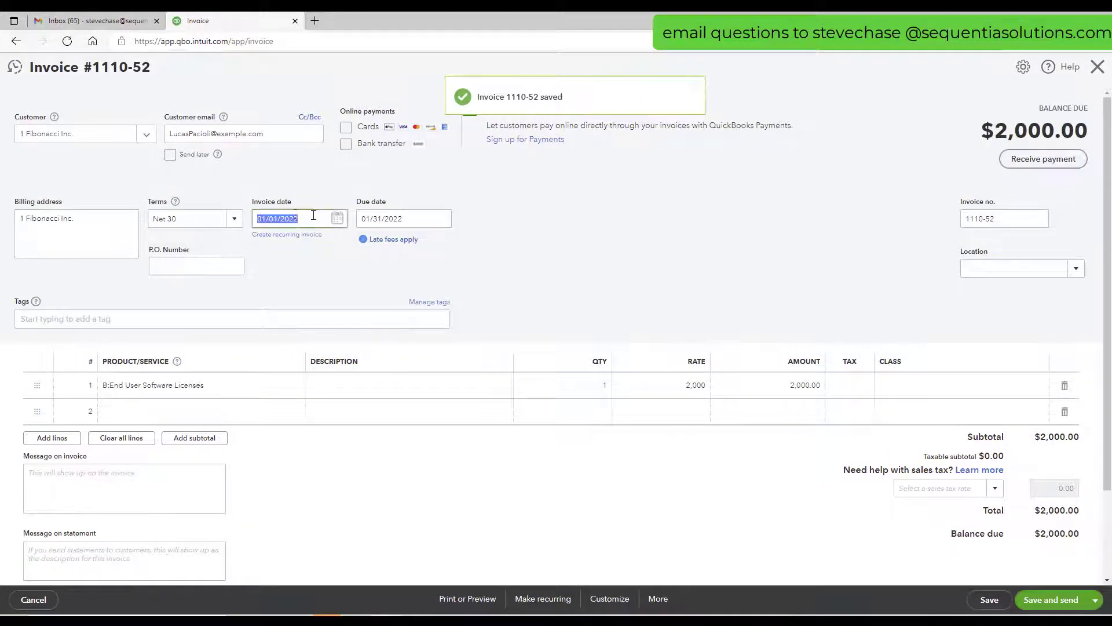
{"action": "type", "text": "01/18/2022"}
{"action": "left_click", "coordinate": [990, 599]}
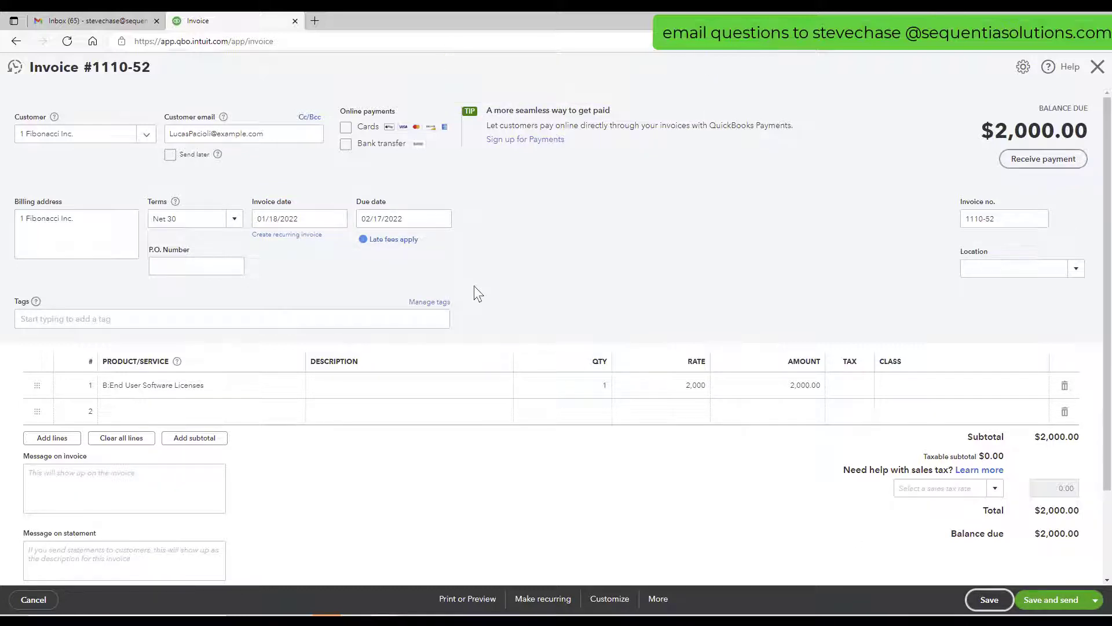
Receive a payment on invoice 1110-52 dated January 18, 2022, and save and close it
{"action": "left_click", "coordinate": [1022, 162]}
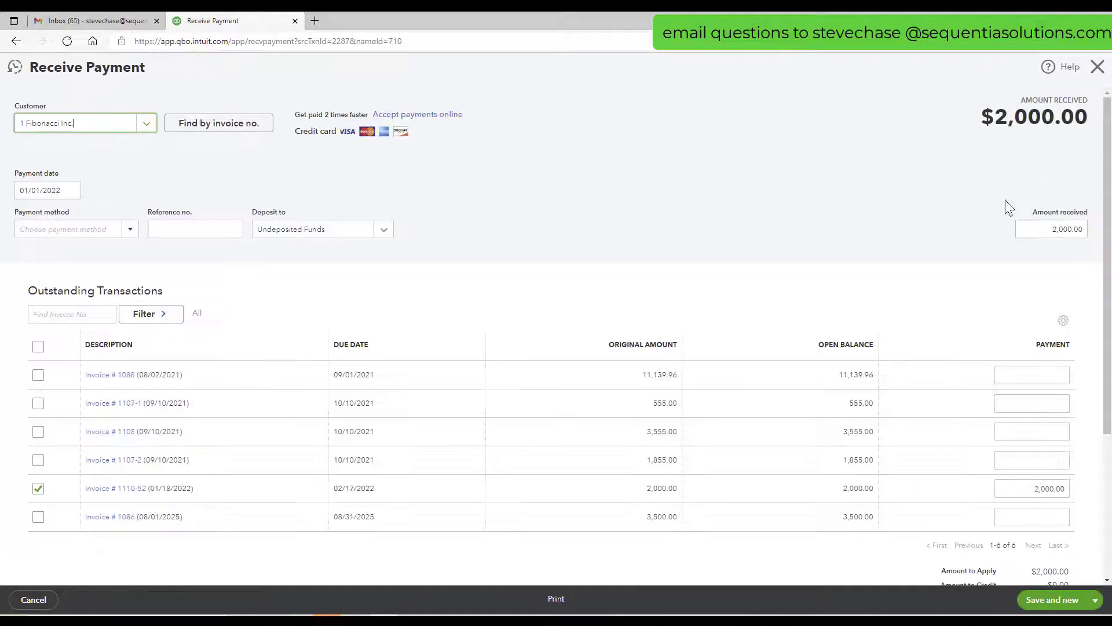
{"action": "left_click", "coordinate": [70, 190]}
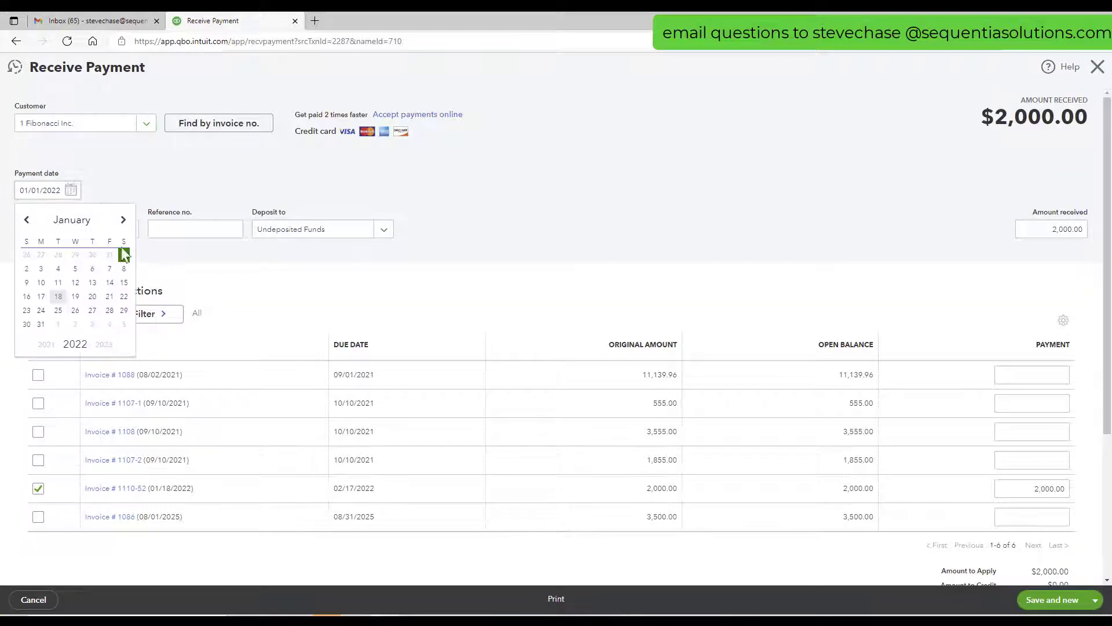
{"action": "left_click", "coordinate": [57, 296]}
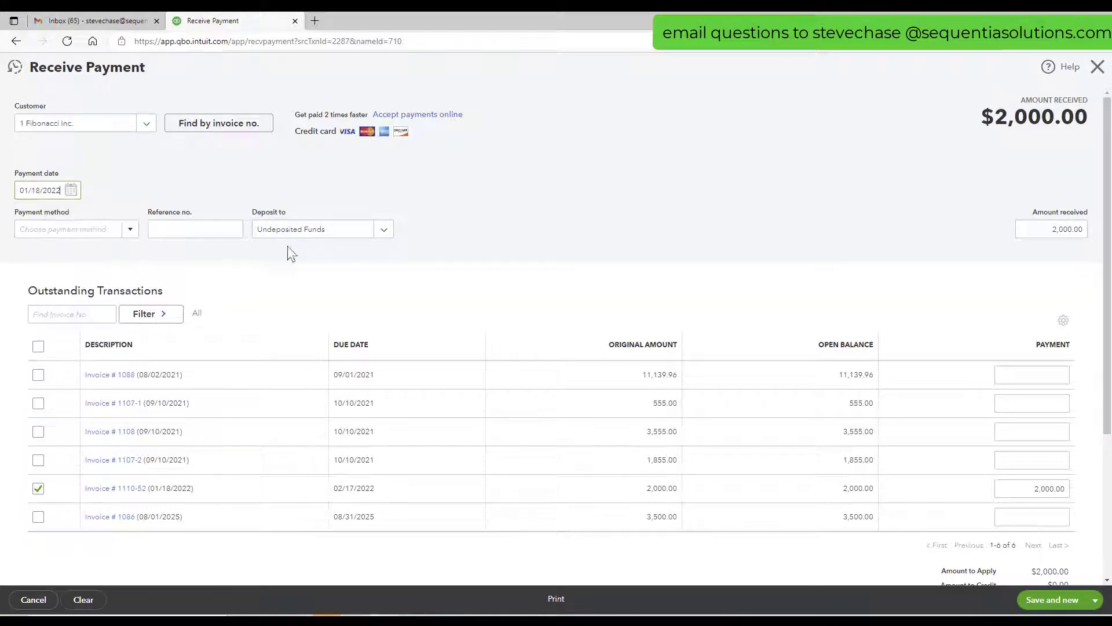
{"action": "left_click", "coordinate": [1095, 599]}
{"action": "left_click", "coordinate": [1037, 562]}
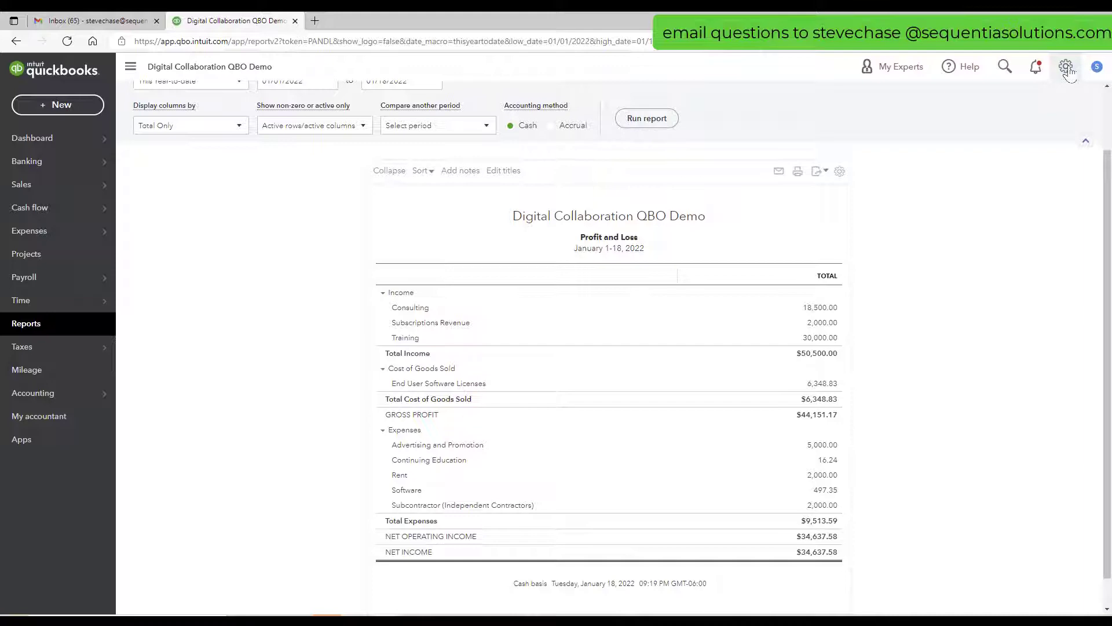
Open invoice 1110-52 from Recent Transactions and delete it, confirming the deletion
{"action": "left_click", "coordinate": [1005, 66]}
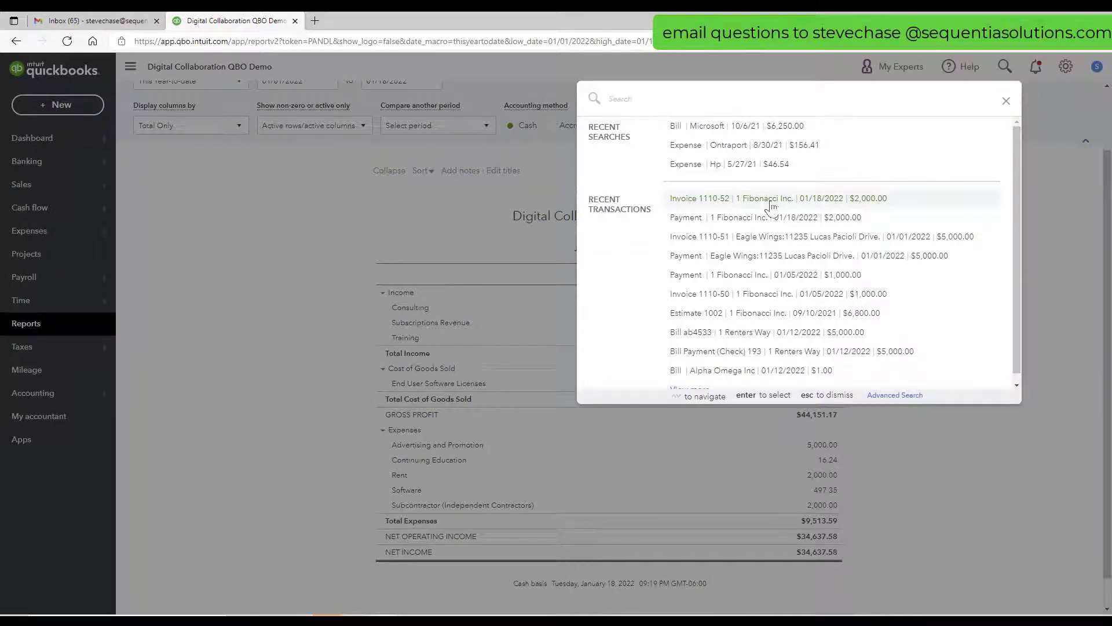
{"action": "left_click", "coordinate": [771, 199]}
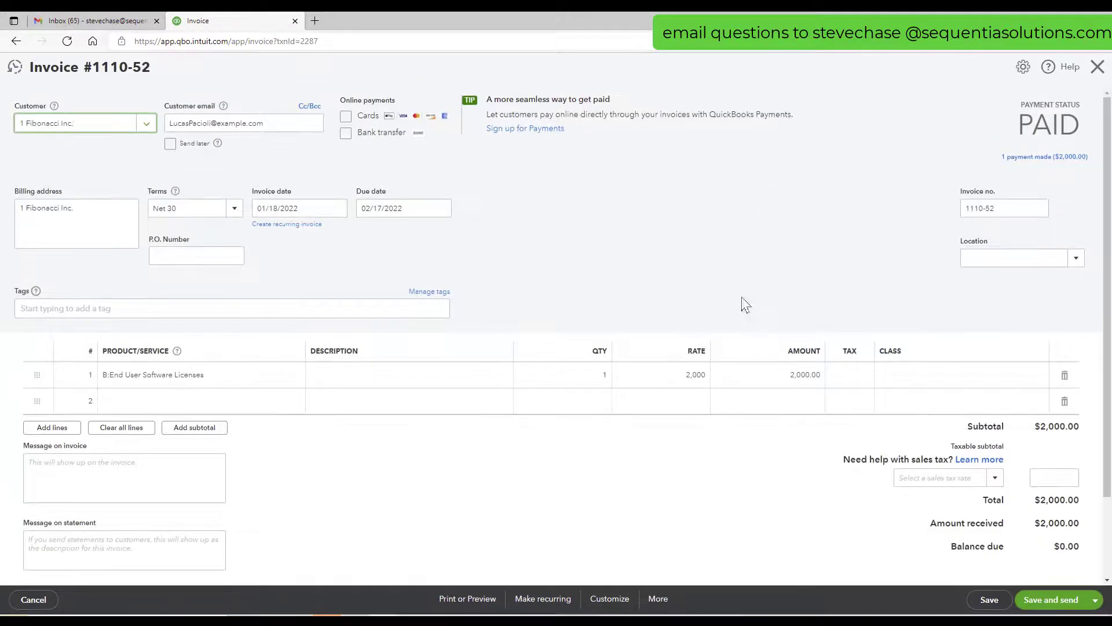
{"action": "left_click", "coordinate": [651, 604]}
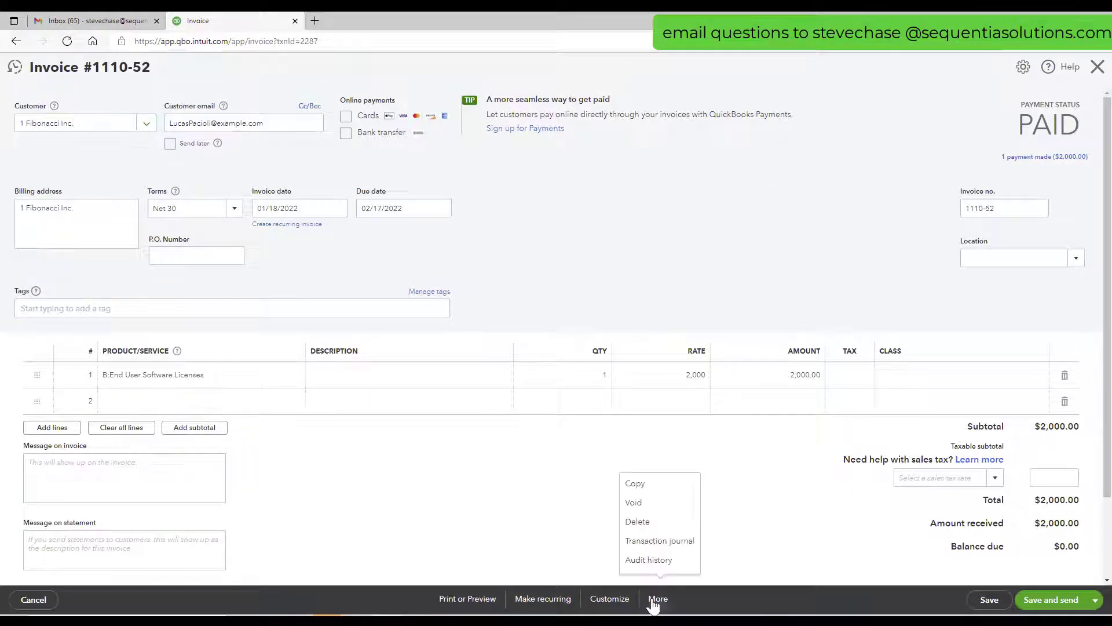
{"action": "left_click", "coordinate": [663, 531]}
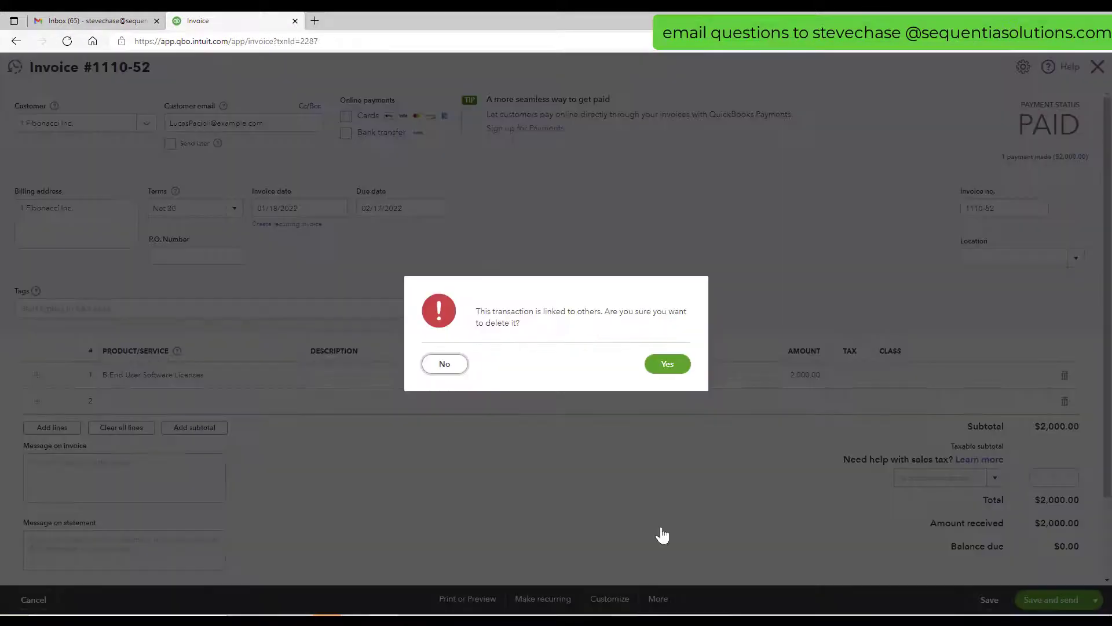
{"action": "left_click", "coordinate": [666, 365]}
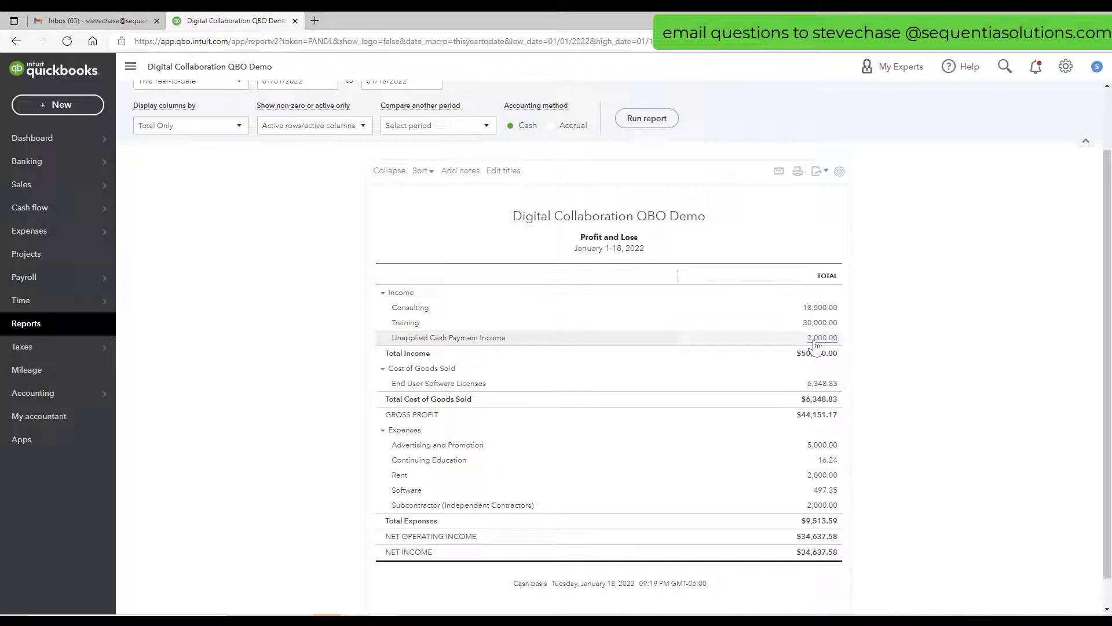
Drill into the 2,000.00 Unapplied Cash Payment Income and inspect the unapplied $2,000 payment
{"action": "left_click", "coordinate": [814, 342]}
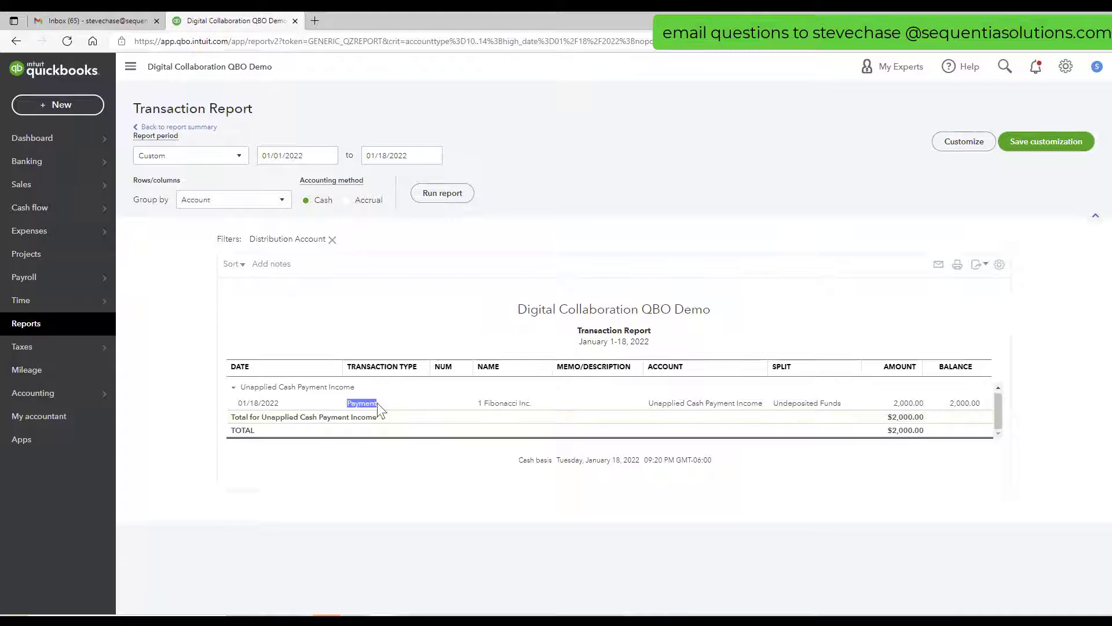
{"action": "left_click", "coordinate": [495, 406]}
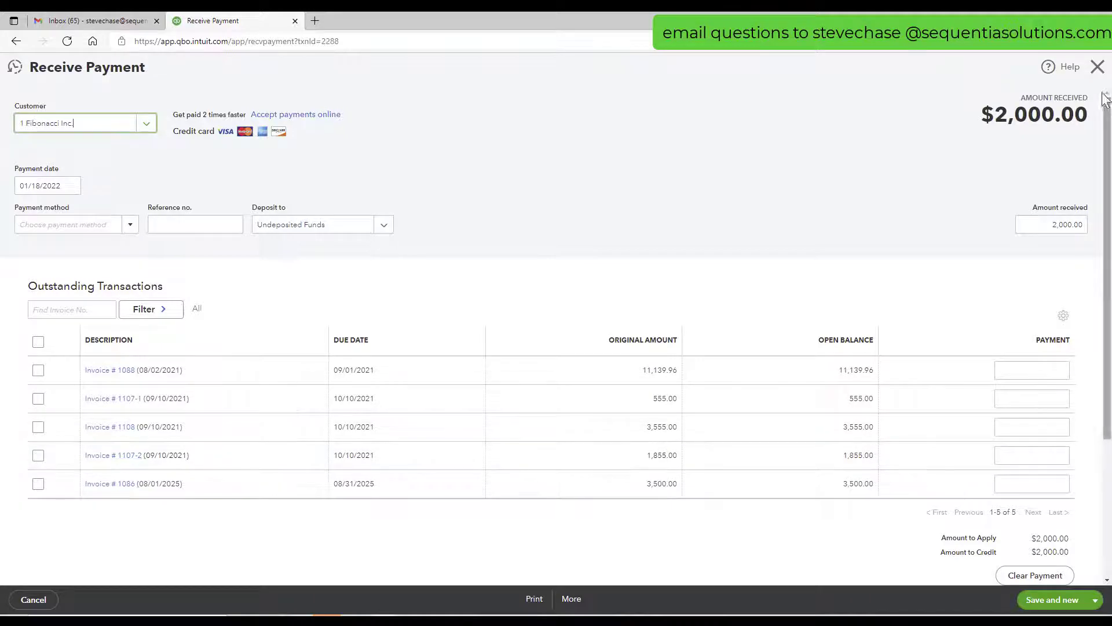
{"action": "left_click", "coordinate": [1098, 66]}
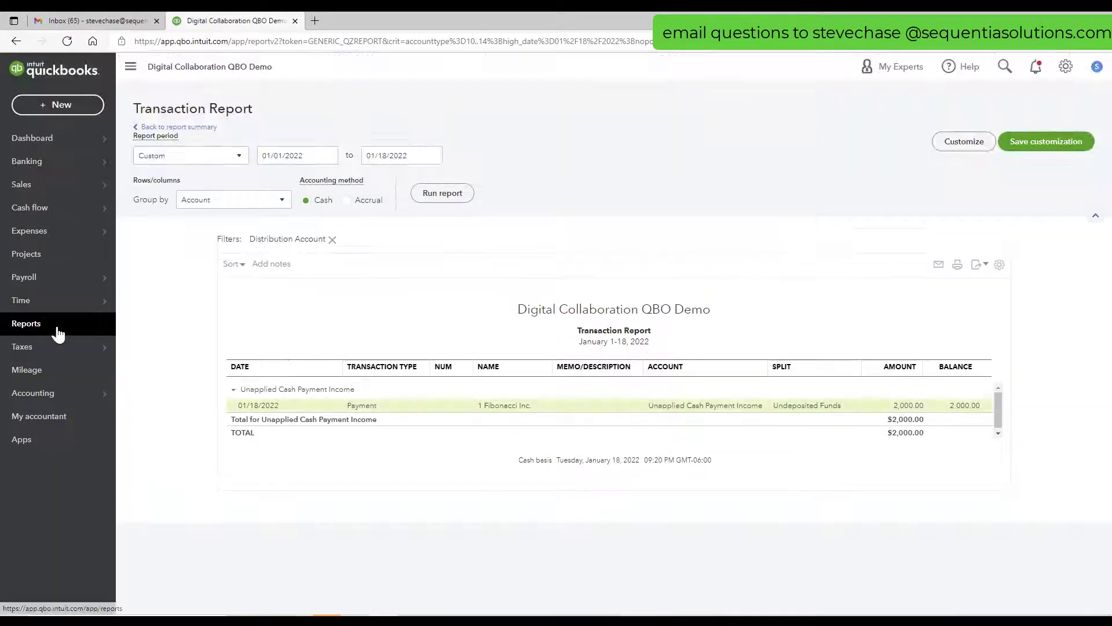
{"action": "left_click", "coordinate": [57, 329]}
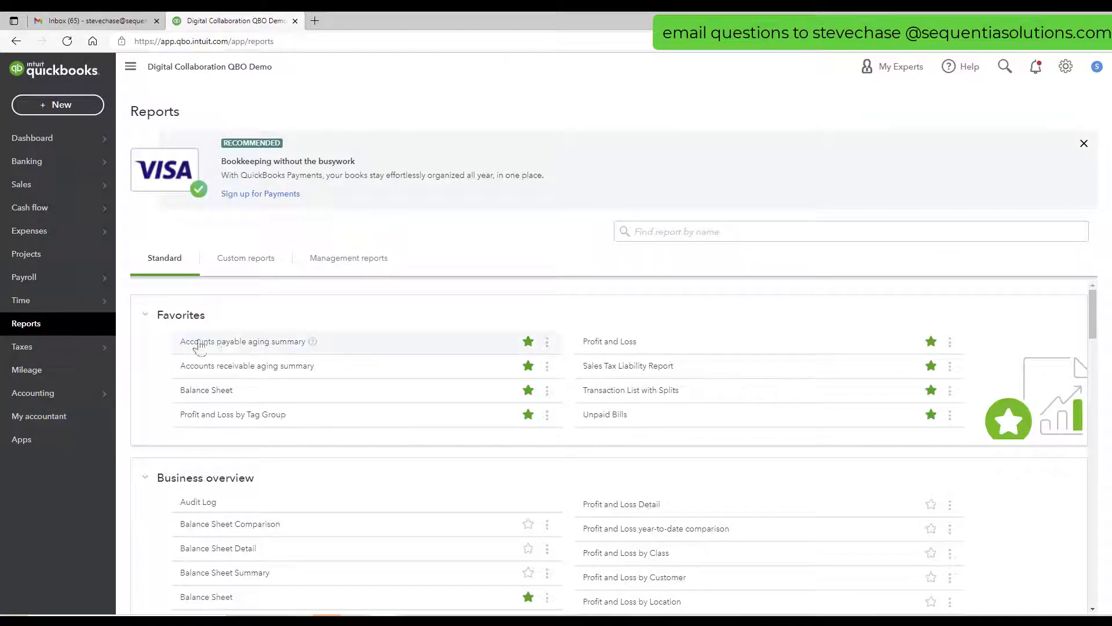
Open the Accounts receivable aging summary from the Favorites list
{"action": "left_click", "coordinate": [267, 367]}
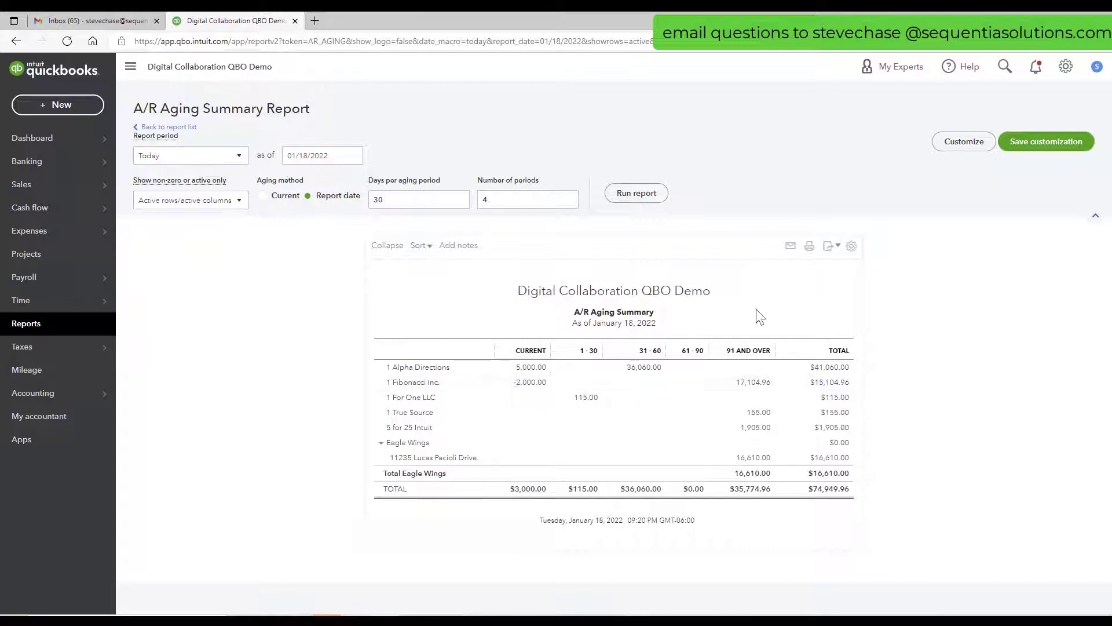
Open the Audit Log and filter it to Deleted/Voided transactions
{"action": "left_click", "coordinate": [1066, 66]}
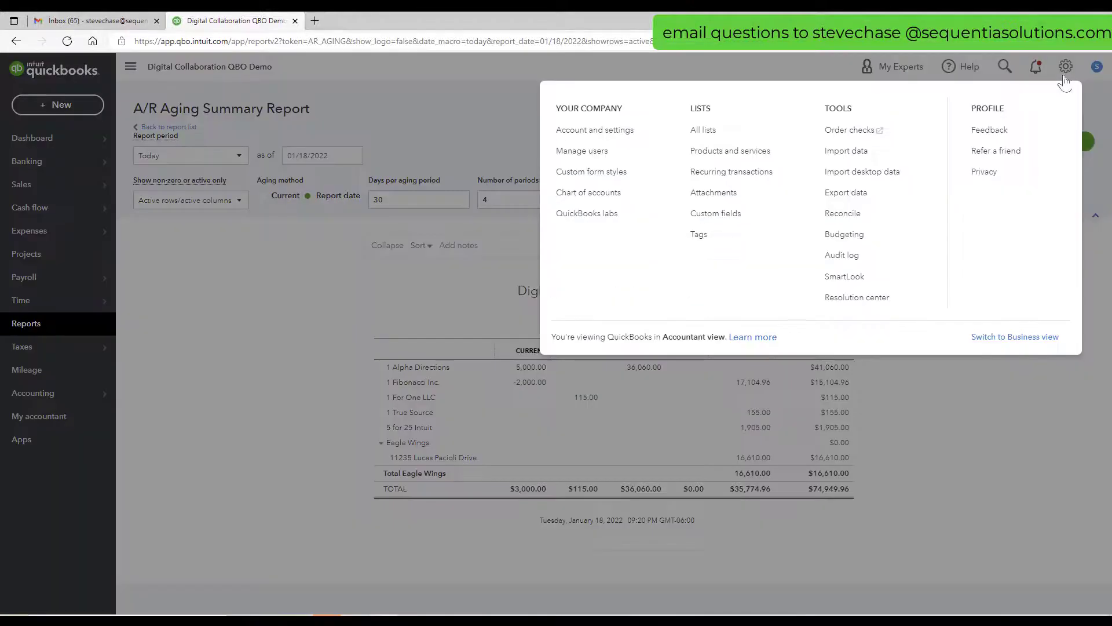
{"action": "left_click", "coordinate": [850, 256]}
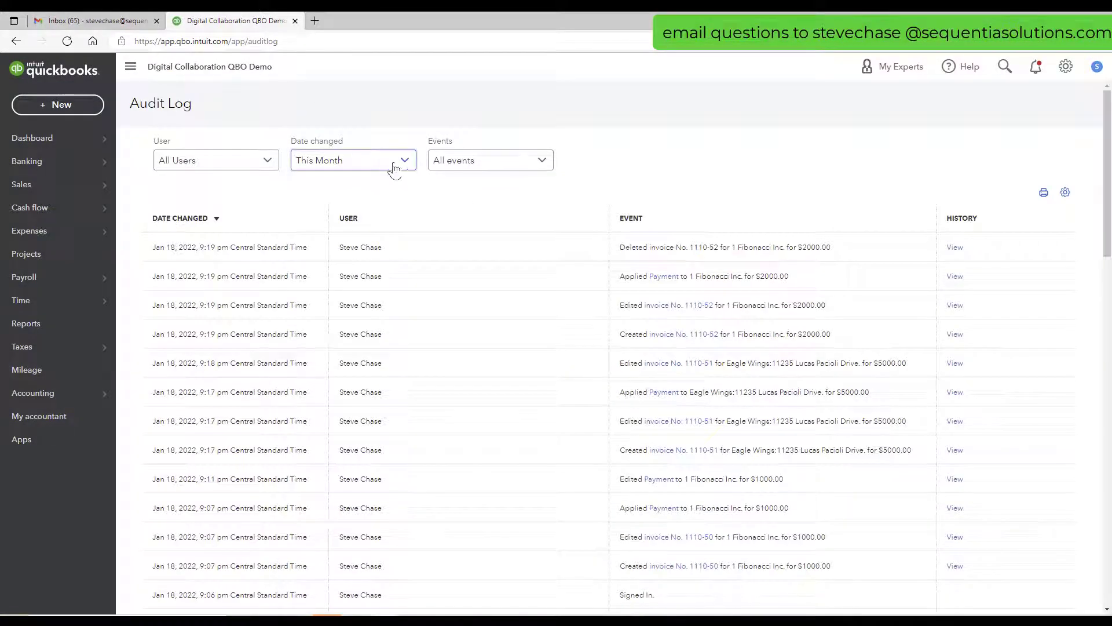
{"action": "left_click", "coordinate": [513, 164]}
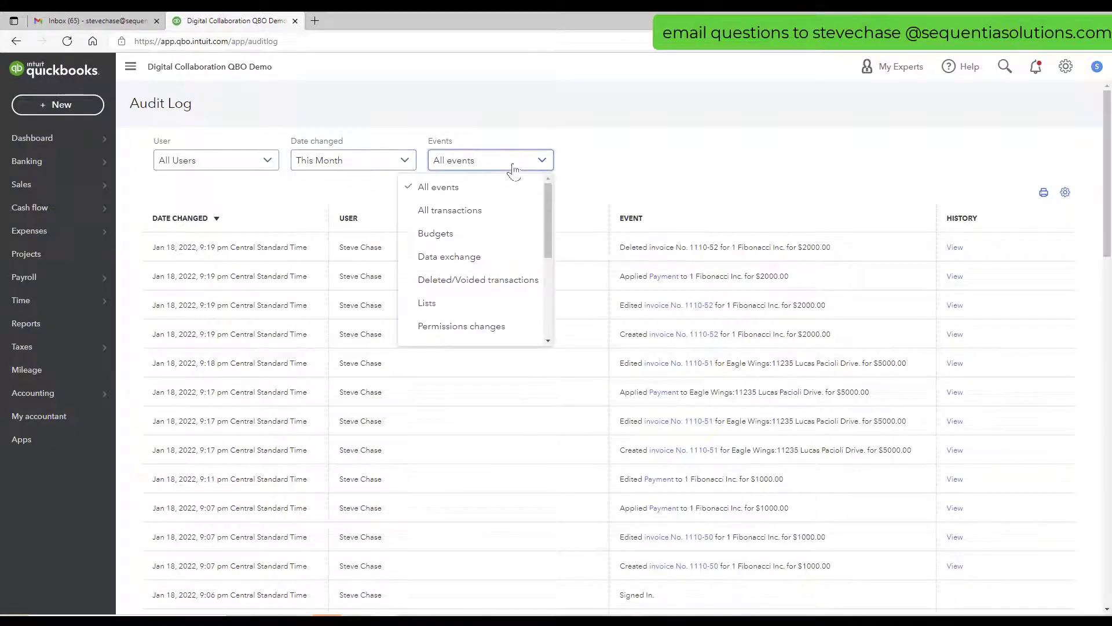
{"action": "left_click", "coordinate": [482, 285]}
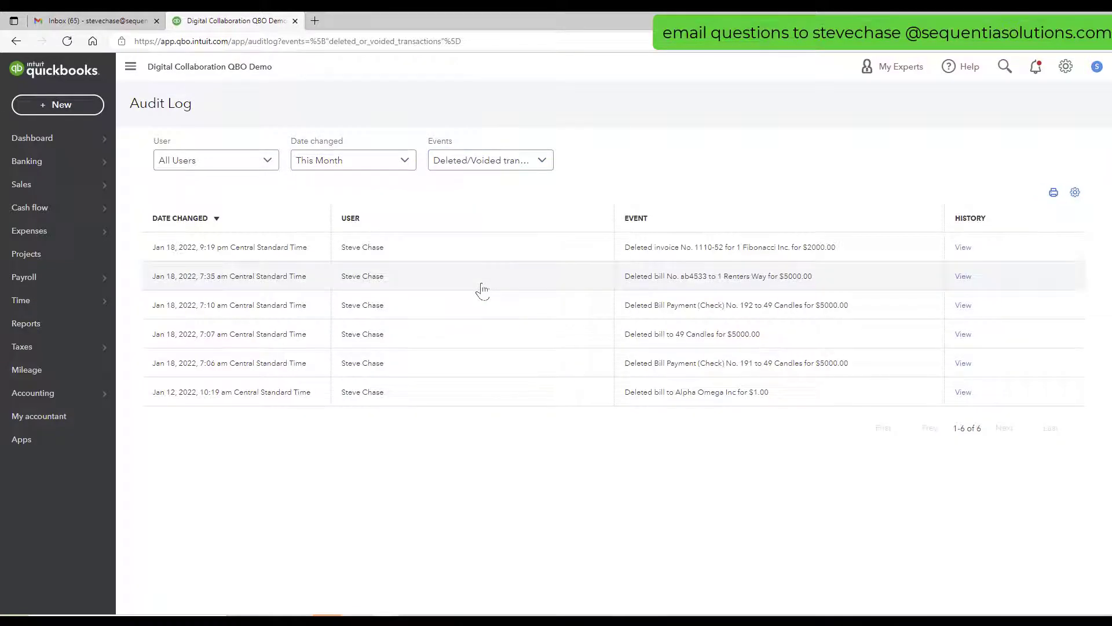
{"action": "left_click_drag", "start_coordinate": [347, 248], "coordinate": [376, 248]}
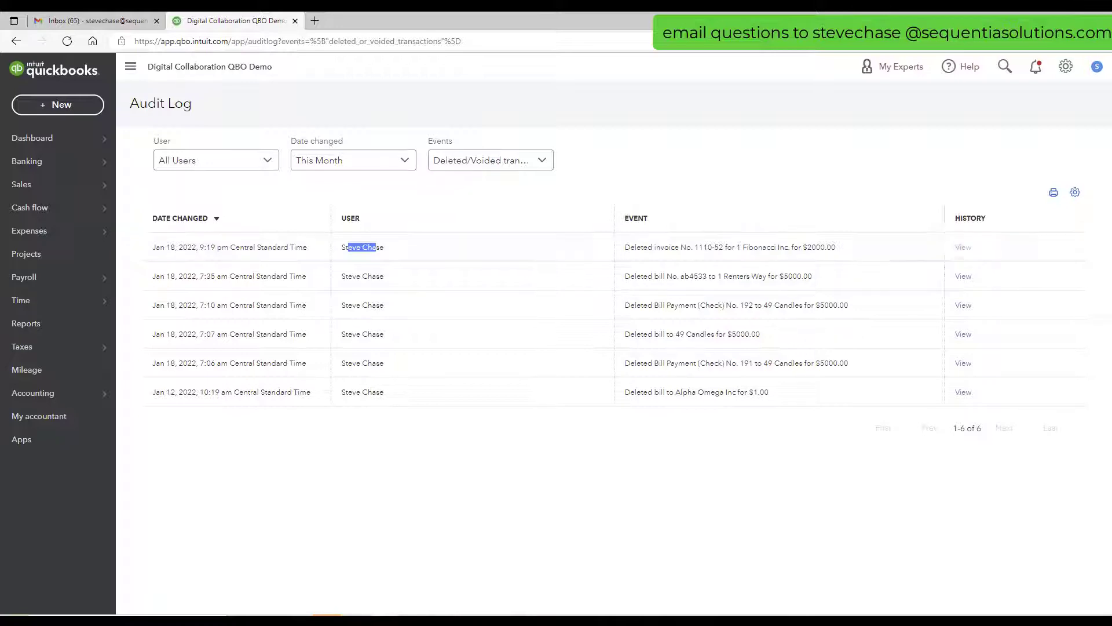
Bring the Rewind backup web page forward and maximize it
{"action": "key", "text": "alt+Tab"}
{"action": "left_click_drag", "start_coordinate": [1028, 23], "coordinate": [458, 80]}
{"action": "double_click", "coordinate": [457, 80]}
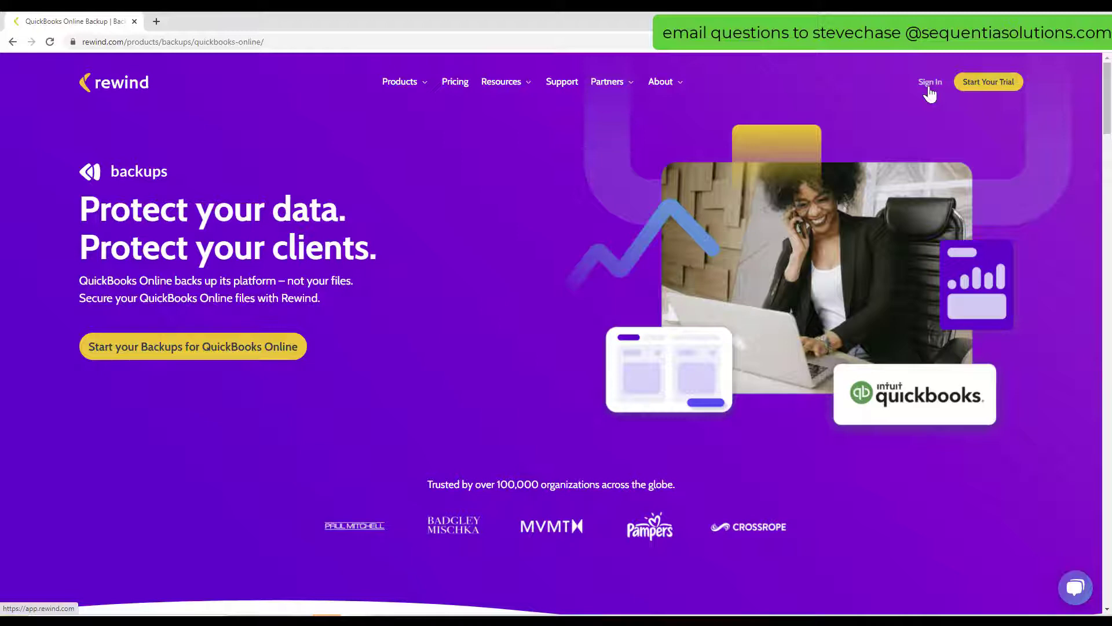
Un-maximize the Rewind backup window and move it aside to reveal the QuickBooks audit log
{"action": "left_click_drag", "start_coordinate": [519, 20], "coordinate": [1111, 255]}
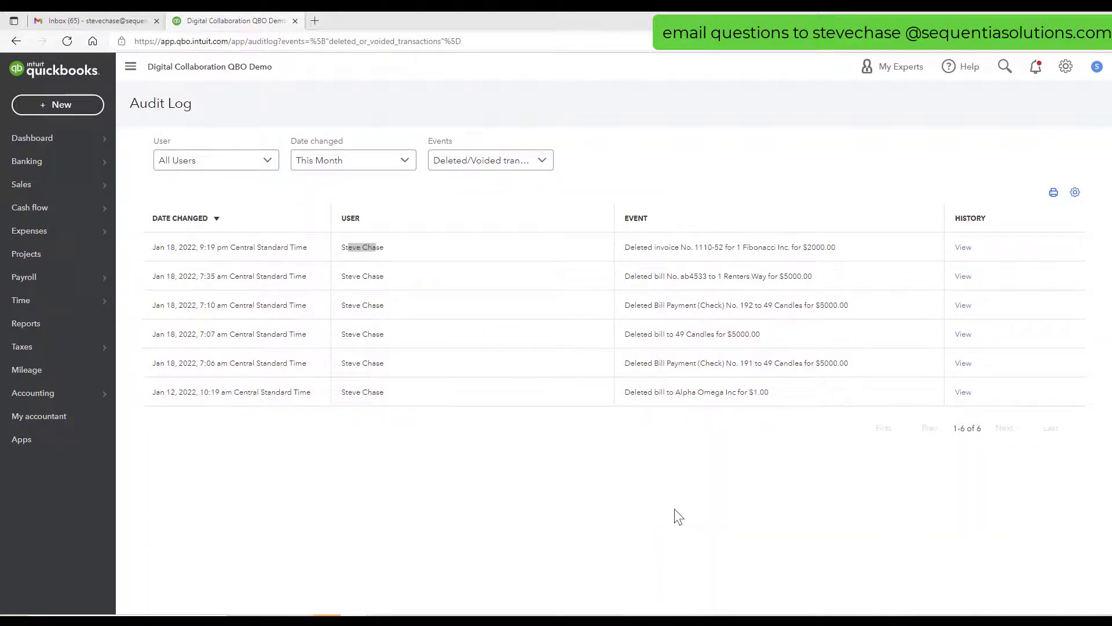
View deleted invoice 1110-52's audit history and expand its Edited and Indirect edit entries
{"action": "left_click", "coordinate": [961, 248]}
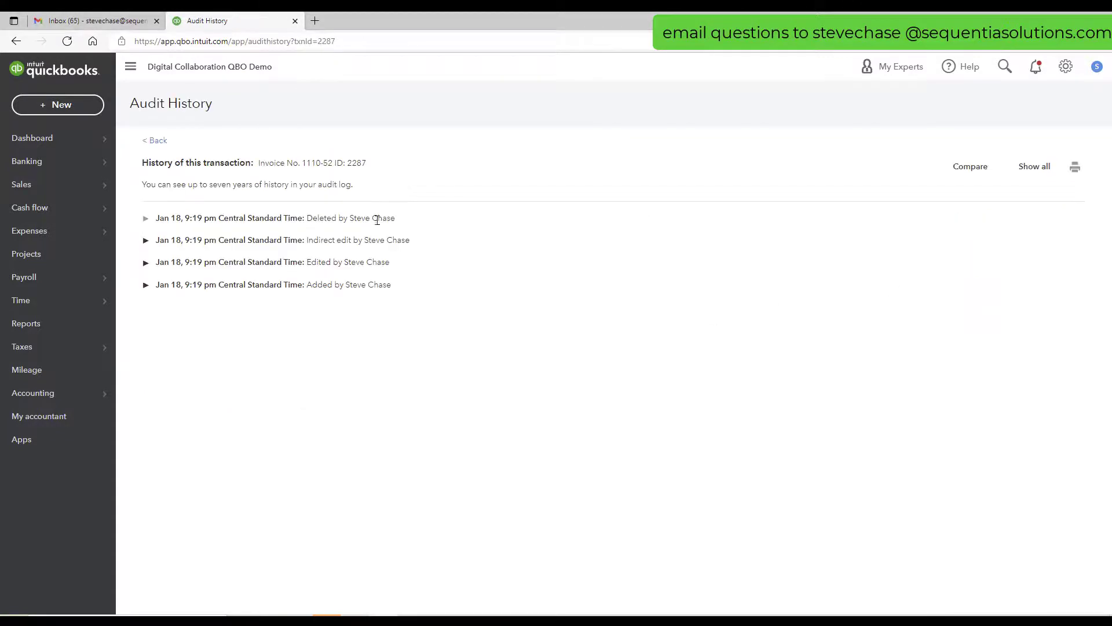
{"action": "left_click", "coordinate": [331, 264]}
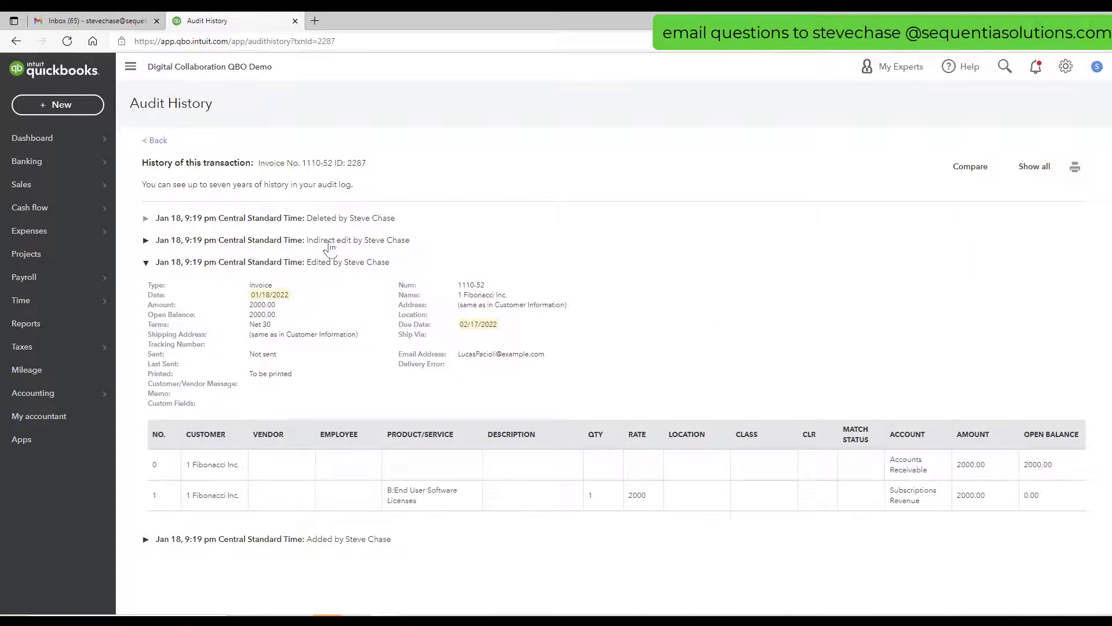
{"action": "left_click", "coordinate": [329, 241]}
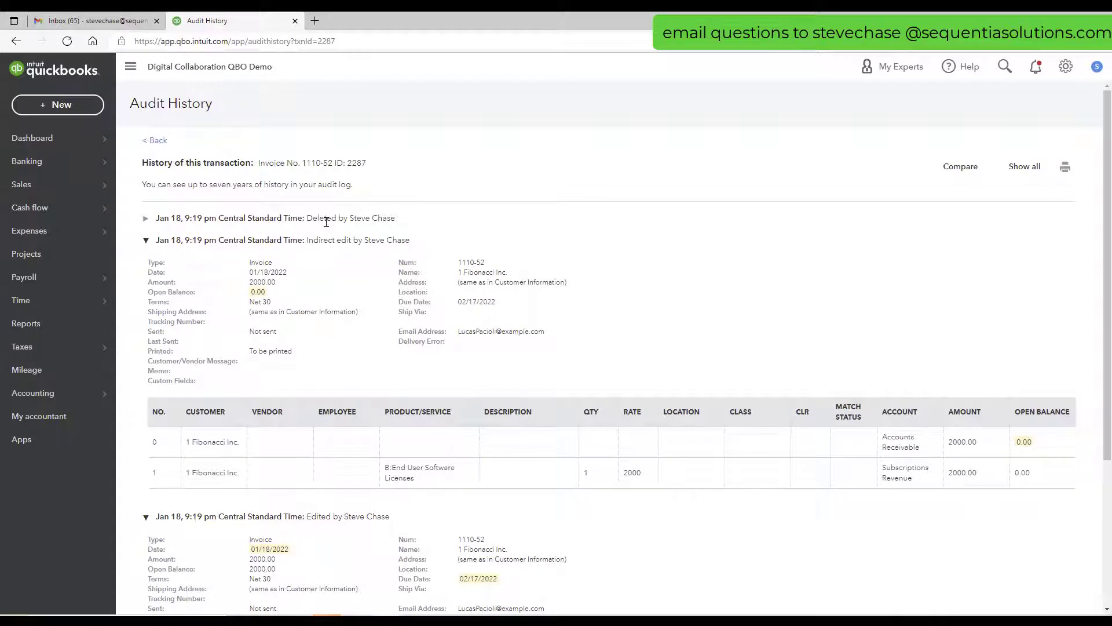
{"action": "left_click", "coordinate": [64, 106]}
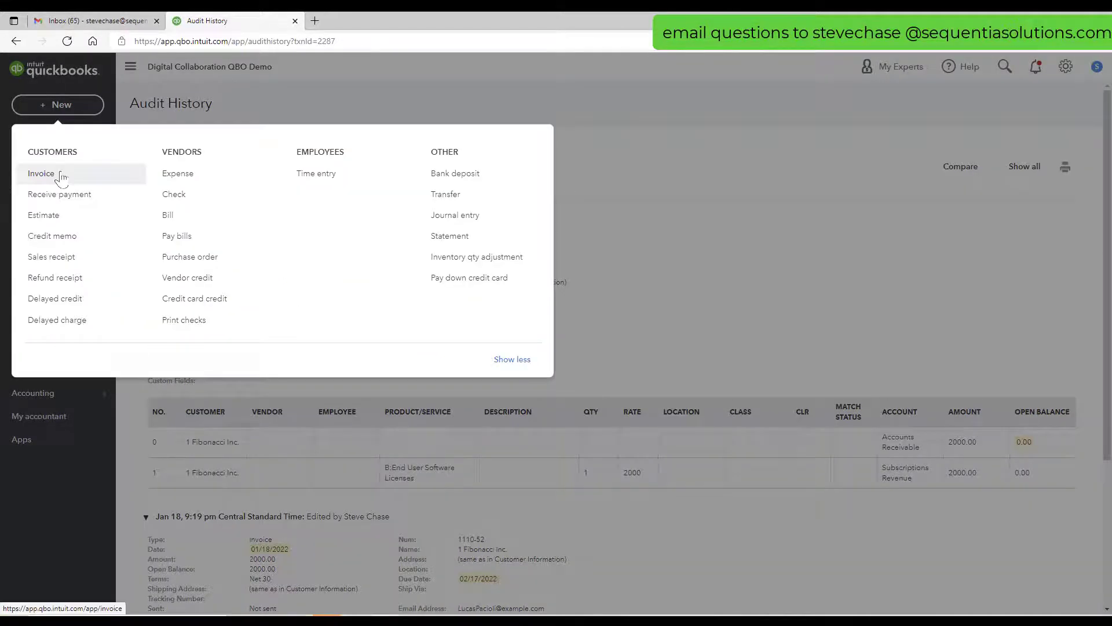
Create and save invoice 1110-53 for 1 Fibonacci Inc.: End User Software Licenses at rate 2,000
{"action": "left_click", "coordinate": [42, 174]}
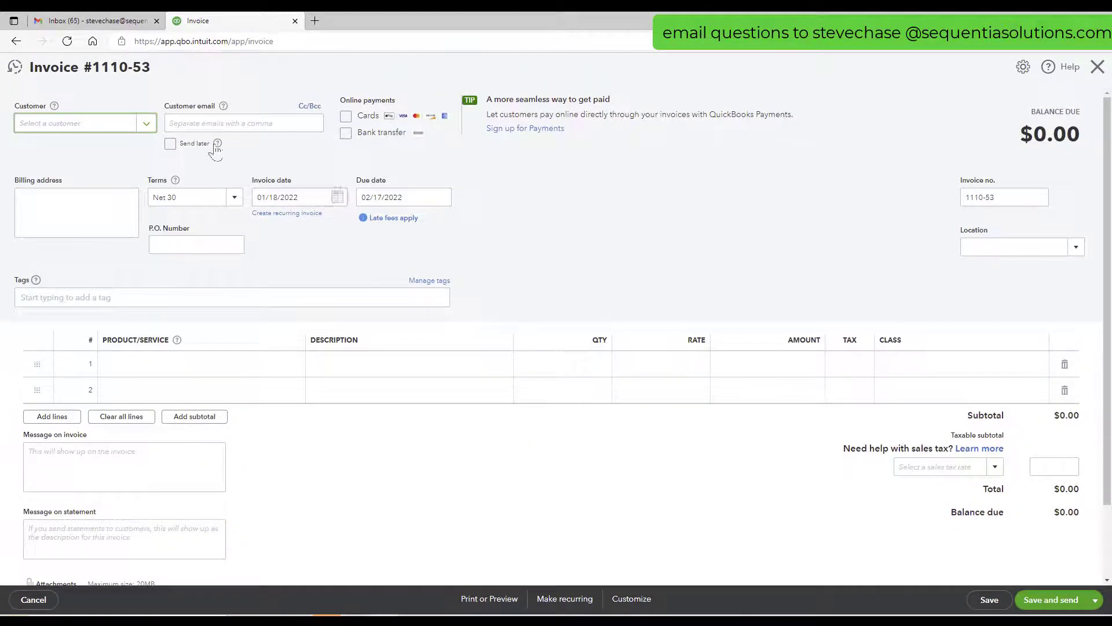
{"action": "left_click", "coordinate": [146, 123]}
{"action": "left_click", "coordinate": [124, 192]}
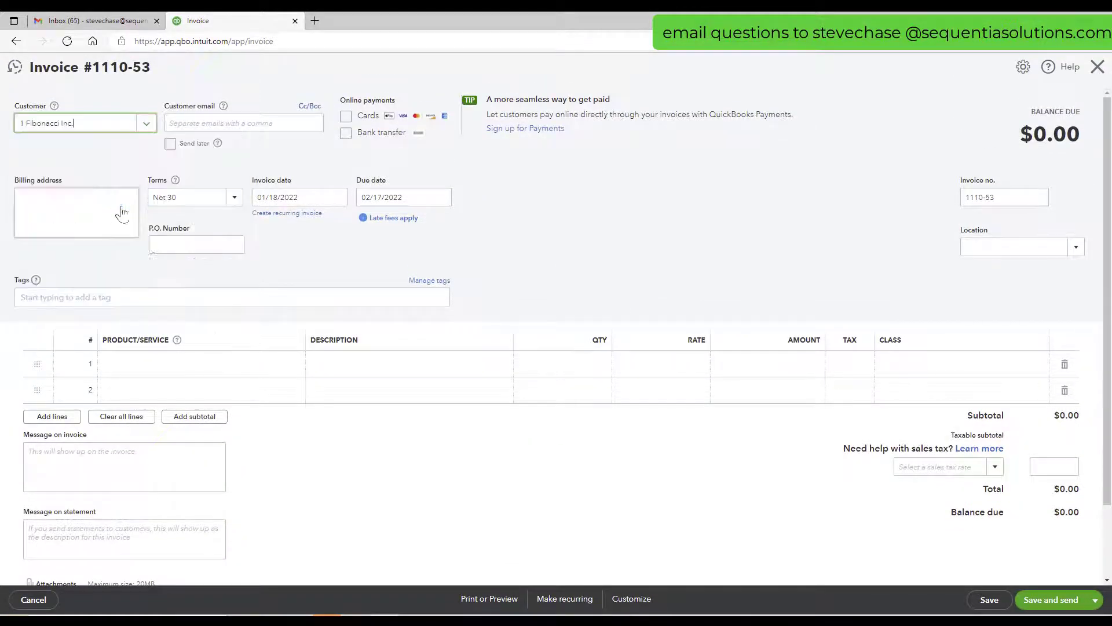
{"action": "left_click", "coordinate": [211, 365]}
{"action": "left_click", "coordinate": [293, 364]}
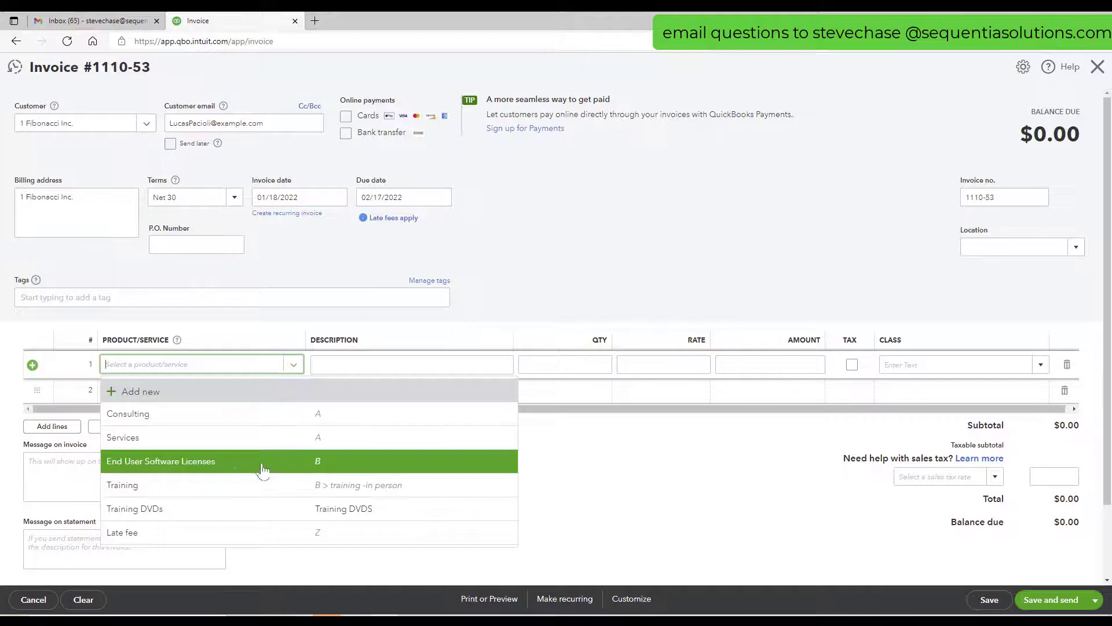
{"action": "left_click", "coordinate": [261, 468]}
{"action": "left_click", "coordinate": [671, 366]}
{"action": "type", "text": "2,0"}
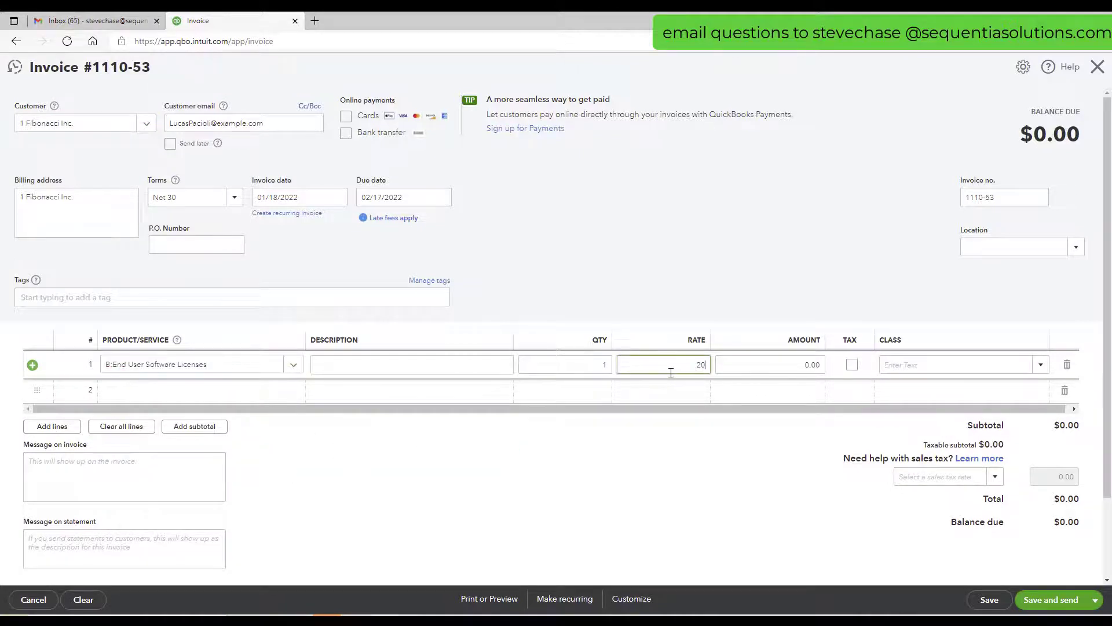
{"action": "type", "text": "00"}
{"action": "key", "text": "Tab"}
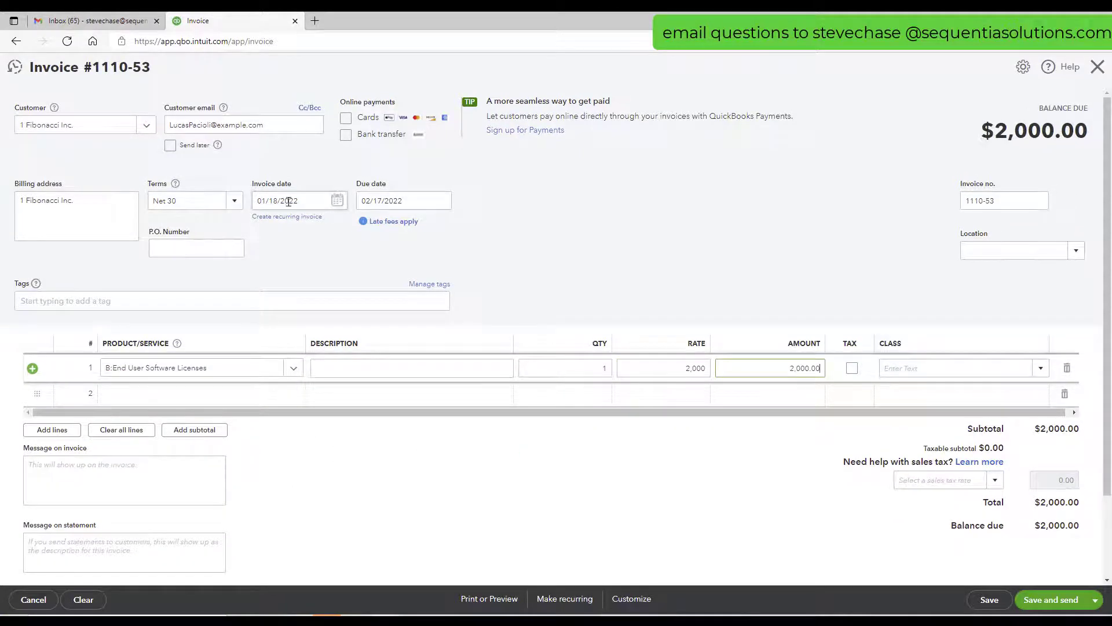
{"action": "left_click", "coordinate": [989, 599]}
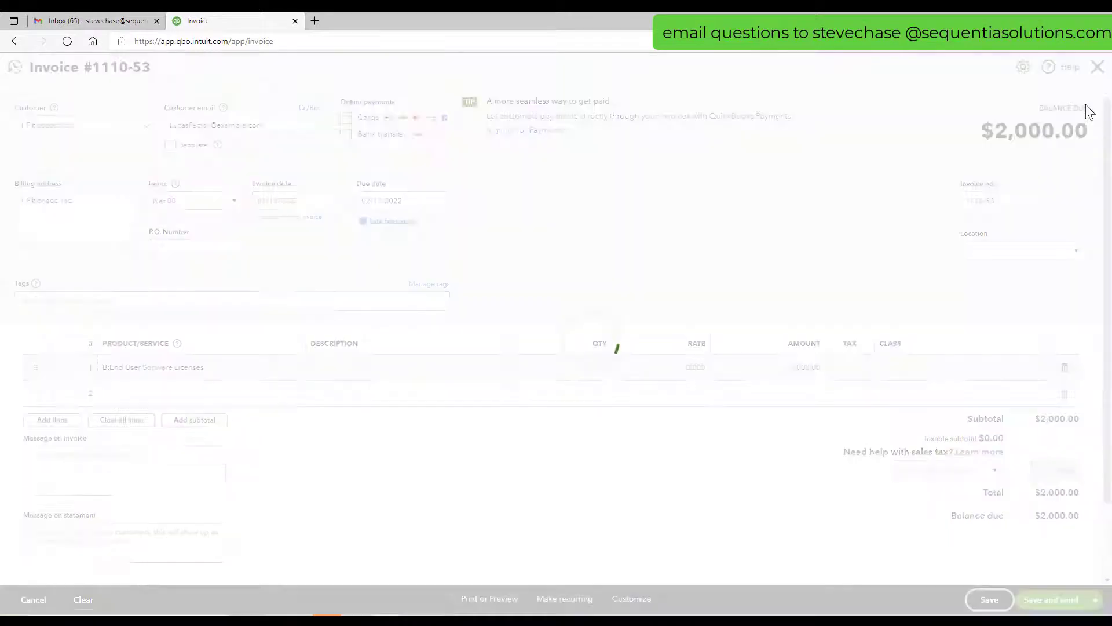
{"action": "left_click", "coordinate": [1096, 72]}
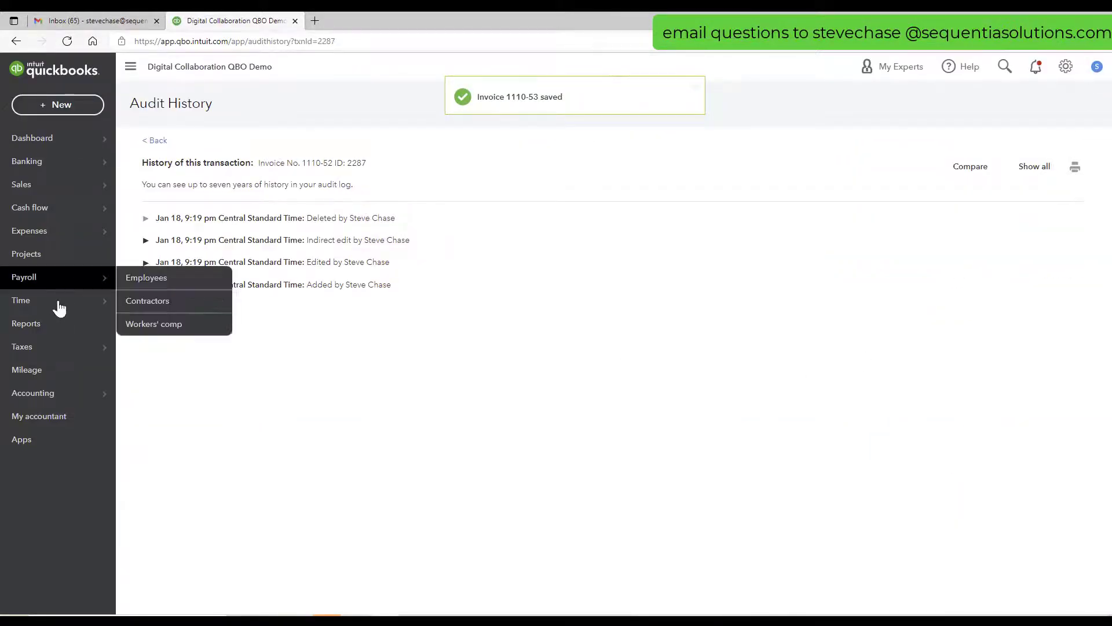
{"action": "left_click", "coordinate": [51, 328]}
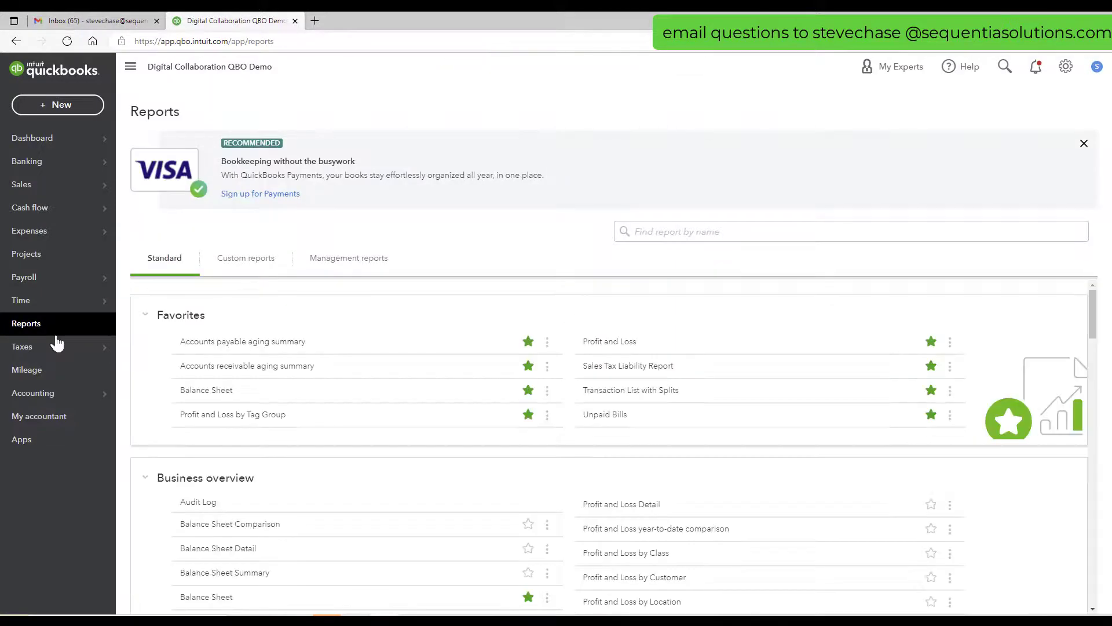
Run Profit and Loss on cash basis and drill into the $2,000 Unapplied Cash Payment Income payment
{"action": "left_click", "coordinate": [597, 343]}
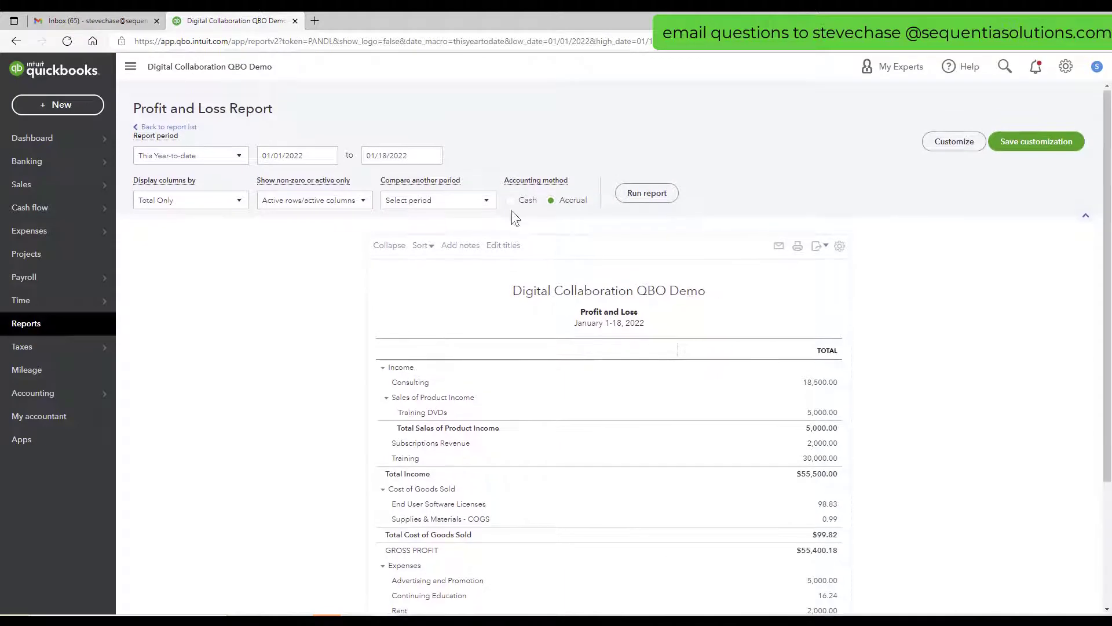
{"action": "left_click", "coordinate": [646, 193]}
{"action": "scroll", "coordinate": [643, 195], "scroll_direction": "down", "scroll_amount": 1}
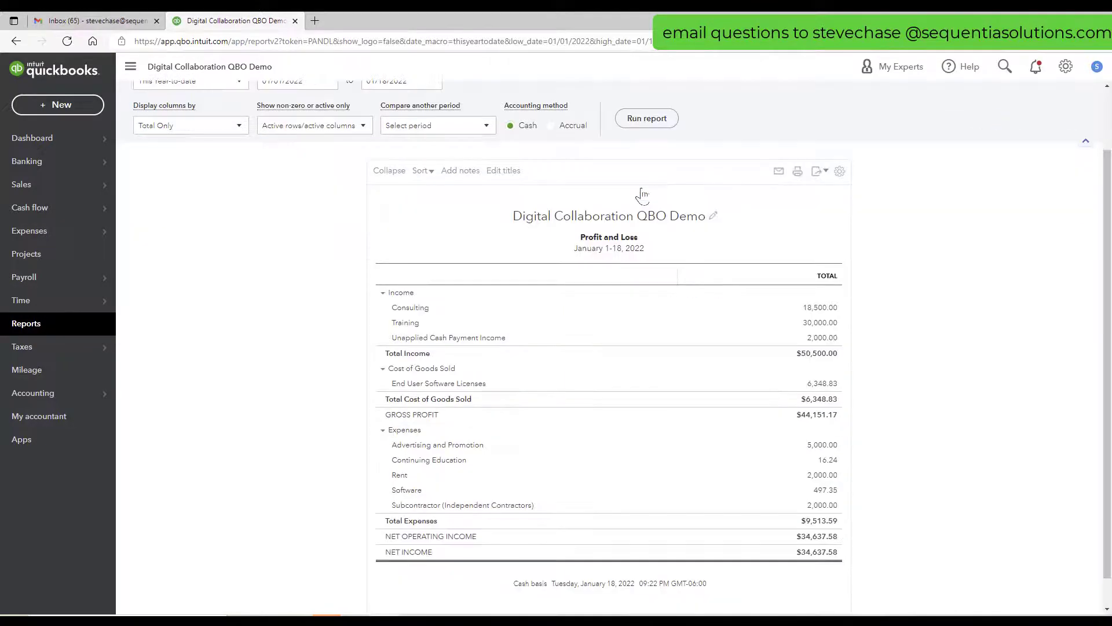
{"action": "left_click", "coordinate": [825, 338]}
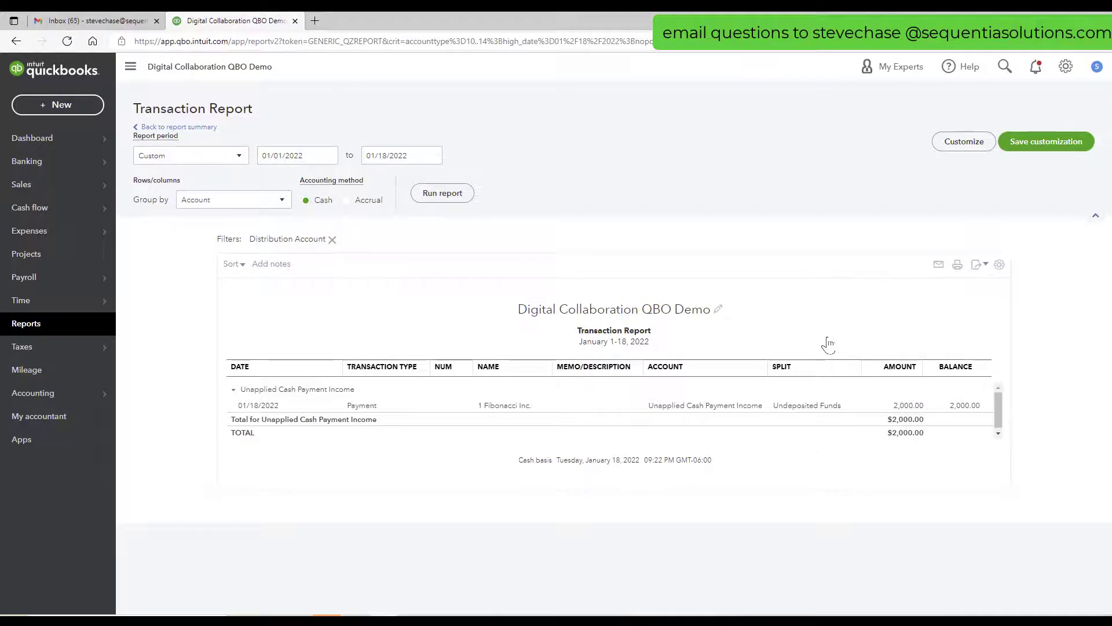
{"action": "left_click", "coordinate": [739, 407]}
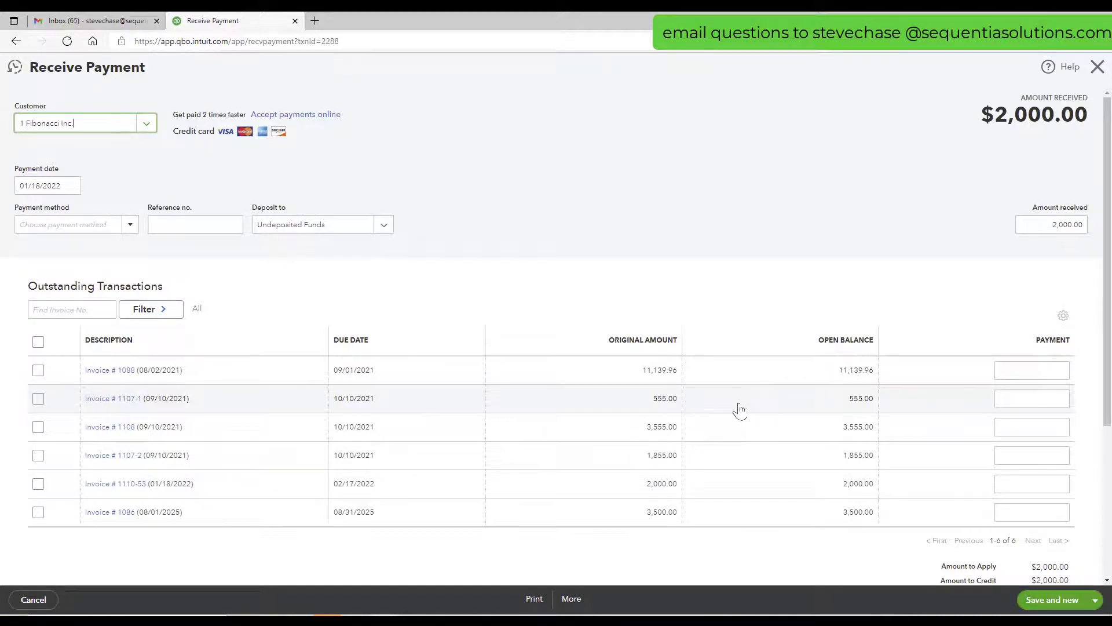
Apply the $2,000 payment to Invoice 1110-53, save and close, and return to Profit and Loss
{"action": "left_click", "coordinate": [39, 483]}
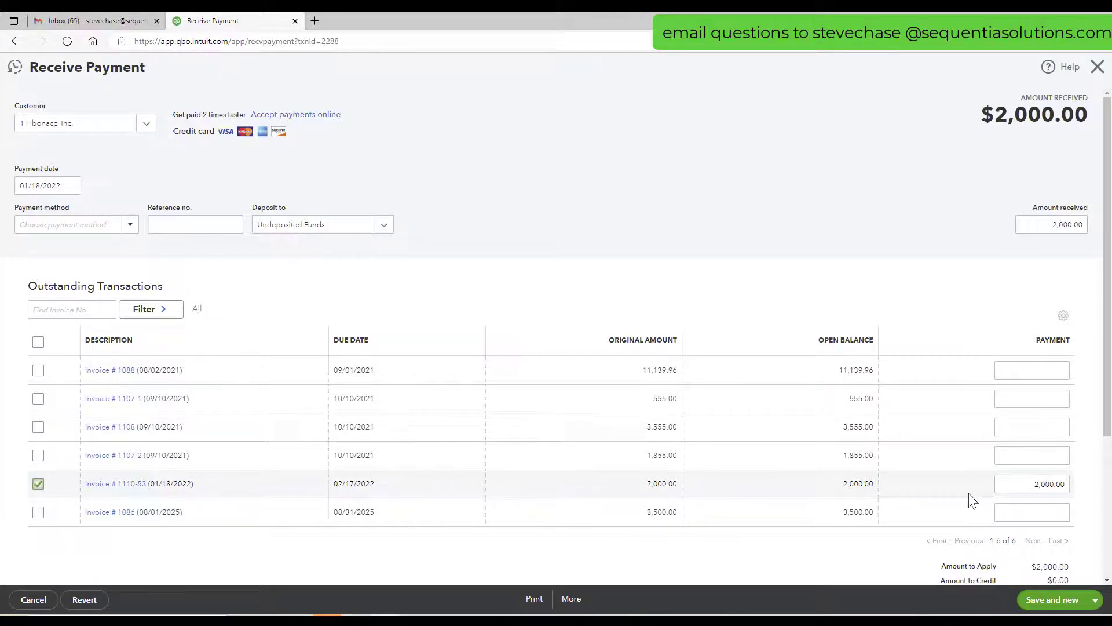
{"action": "left_click", "coordinate": [1095, 600]}
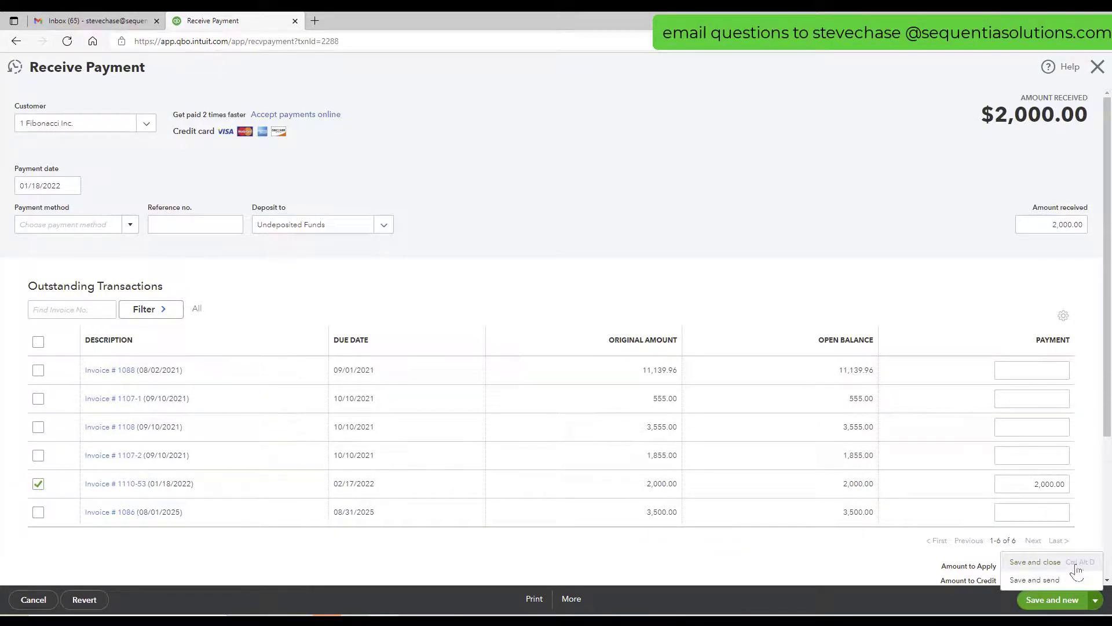
{"action": "left_click", "coordinate": [1035, 562]}
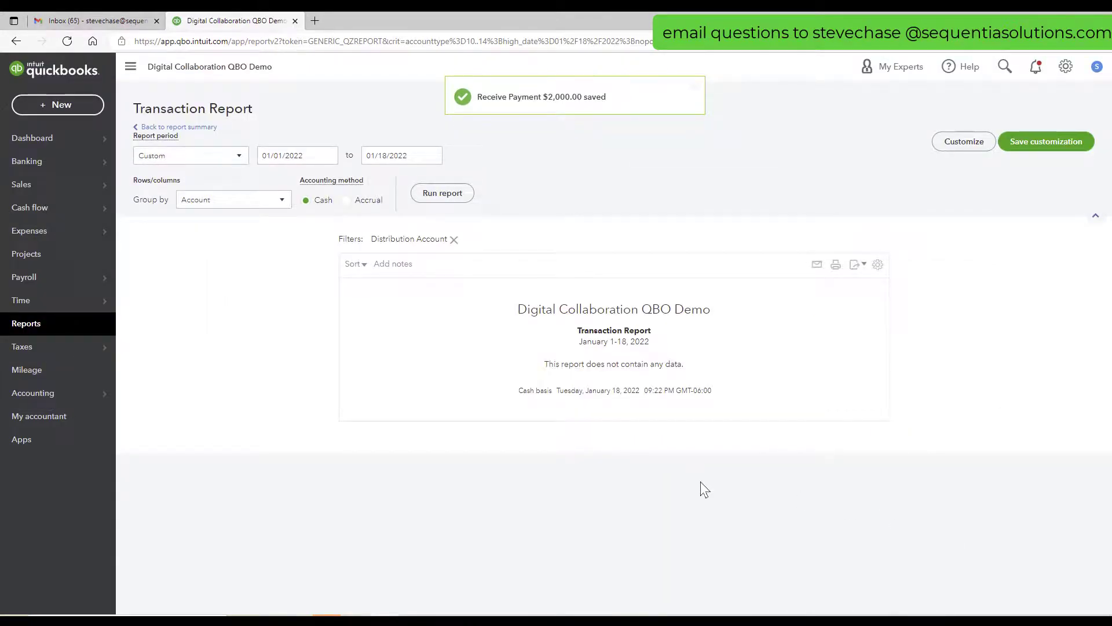
{"action": "left_click", "coordinate": [200, 127]}
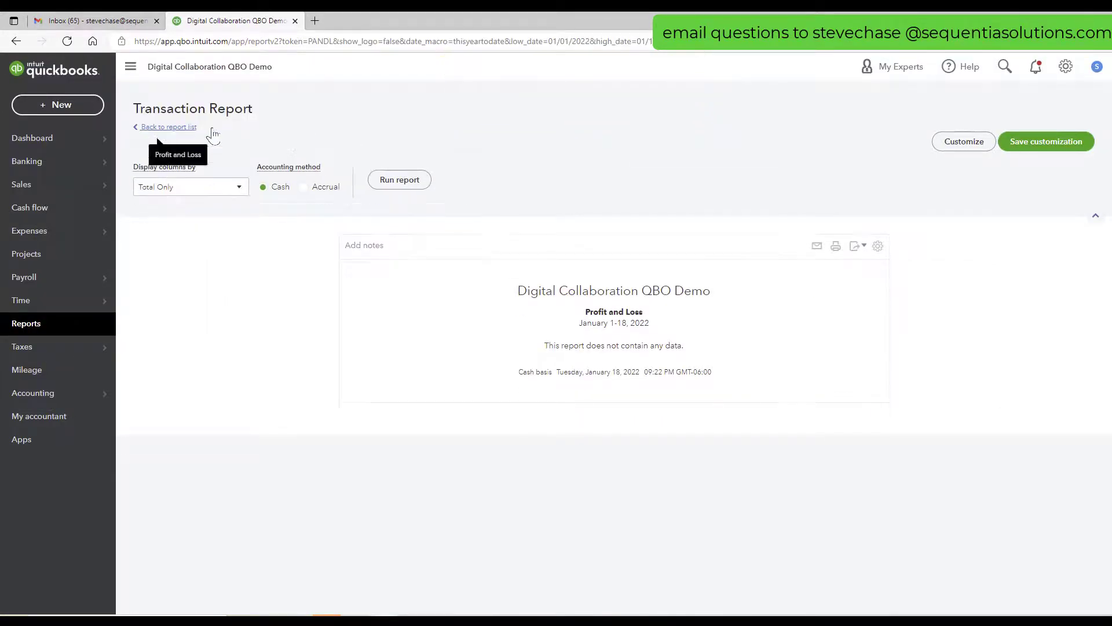
{"action": "scroll", "coordinate": [259, 363], "scroll_direction": "down", "scroll_amount": 1}
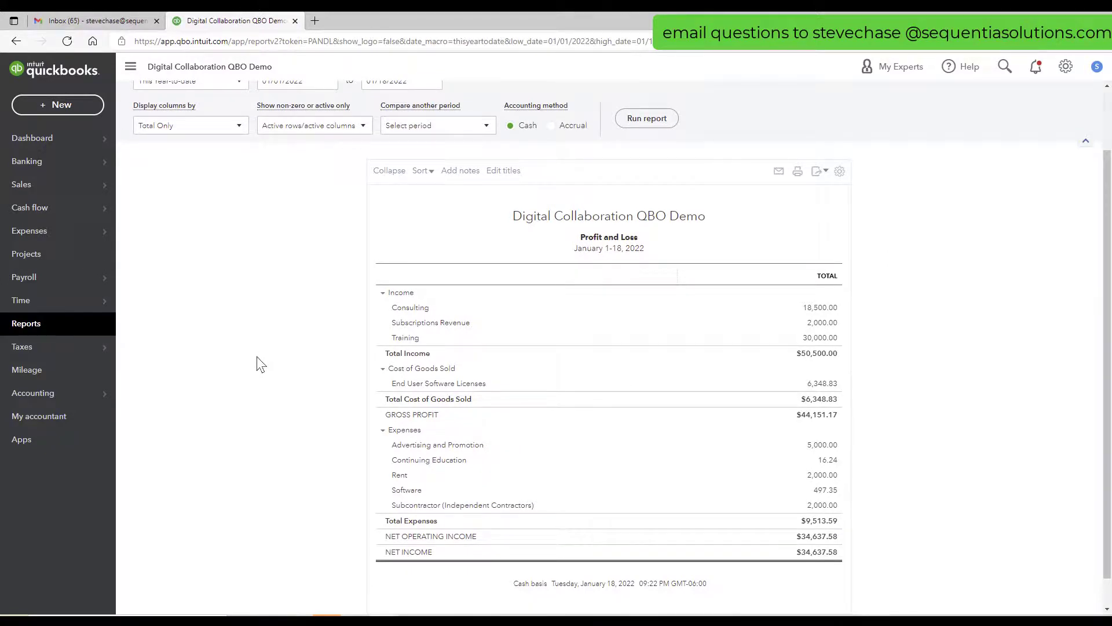
In Account and Settings, confirm Automatically apply credits is Off under Sales, then view Advanced settings
{"action": "left_click", "coordinate": [1066, 66]}
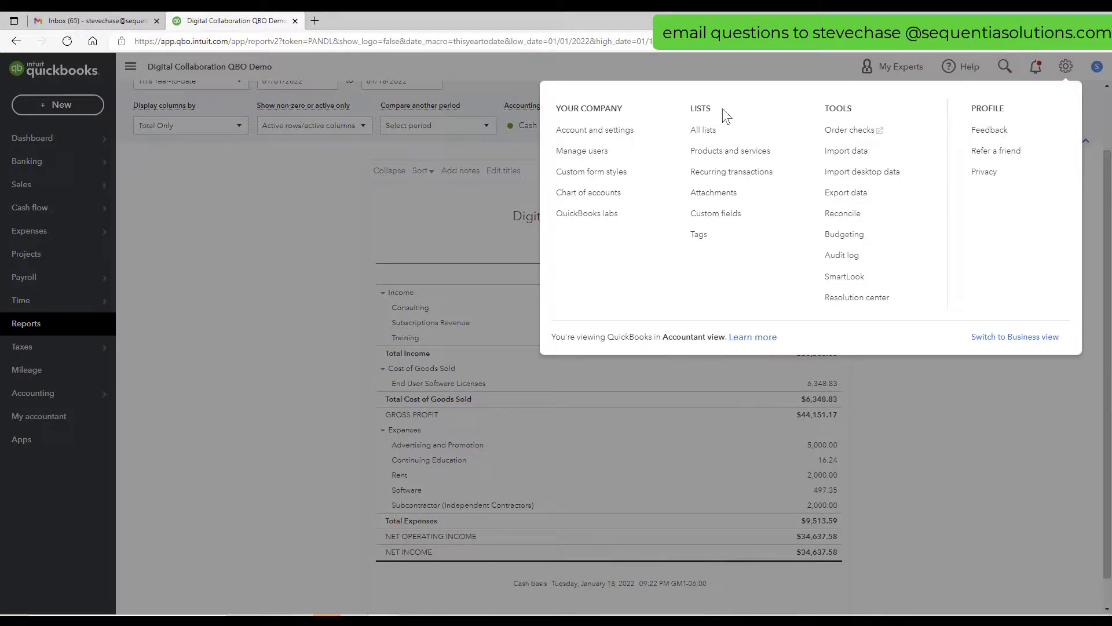
{"action": "left_click", "coordinate": [633, 135]}
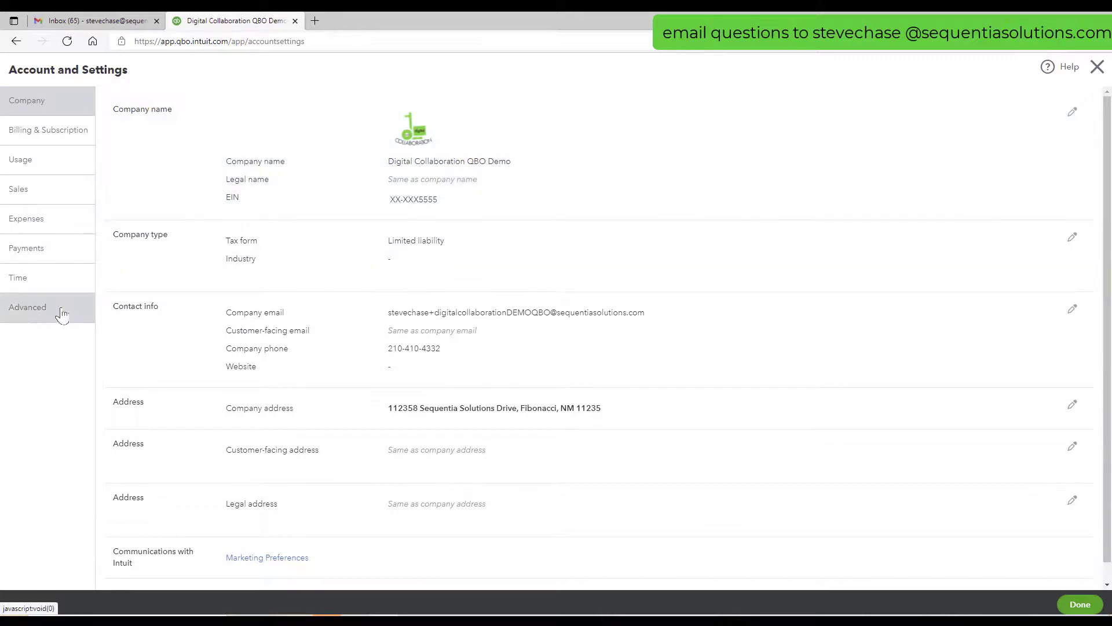
{"action": "left_click", "coordinate": [68, 190]}
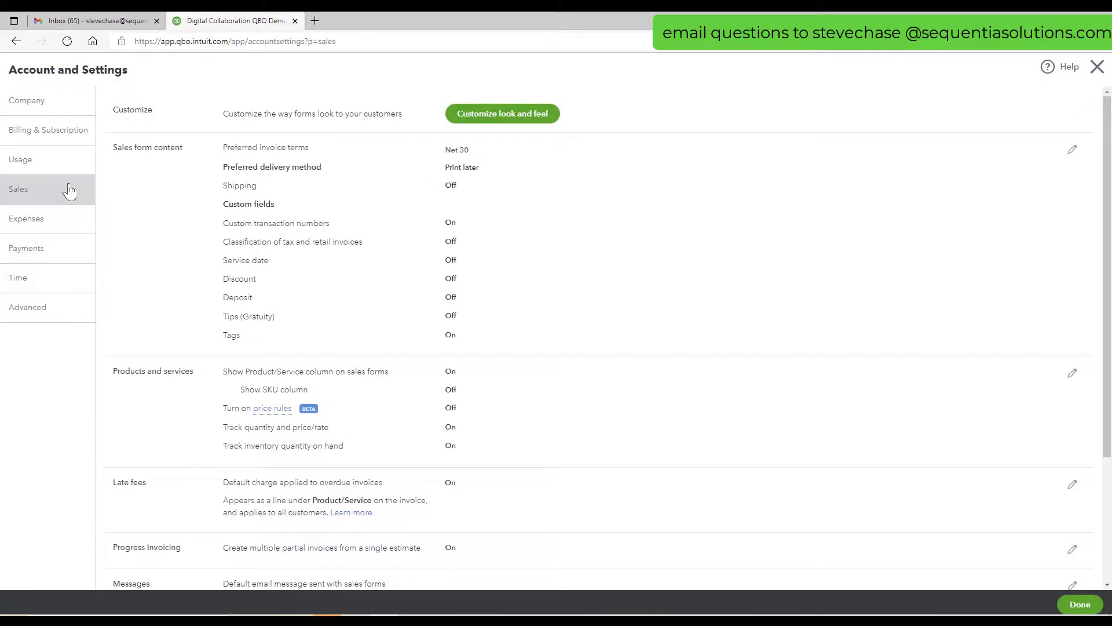
{"action": "scroll", "coordinate": [819, 325], "scroll_direction": "down", "scroll_amount": 3}
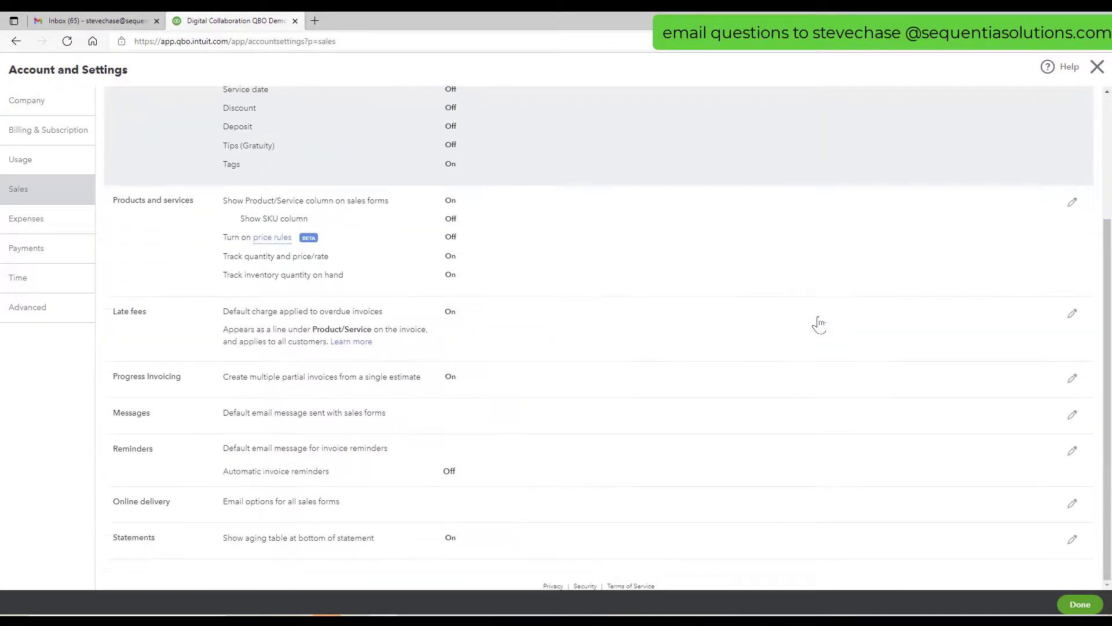
{"action": "left_click", "coordinate": [9, 309]}
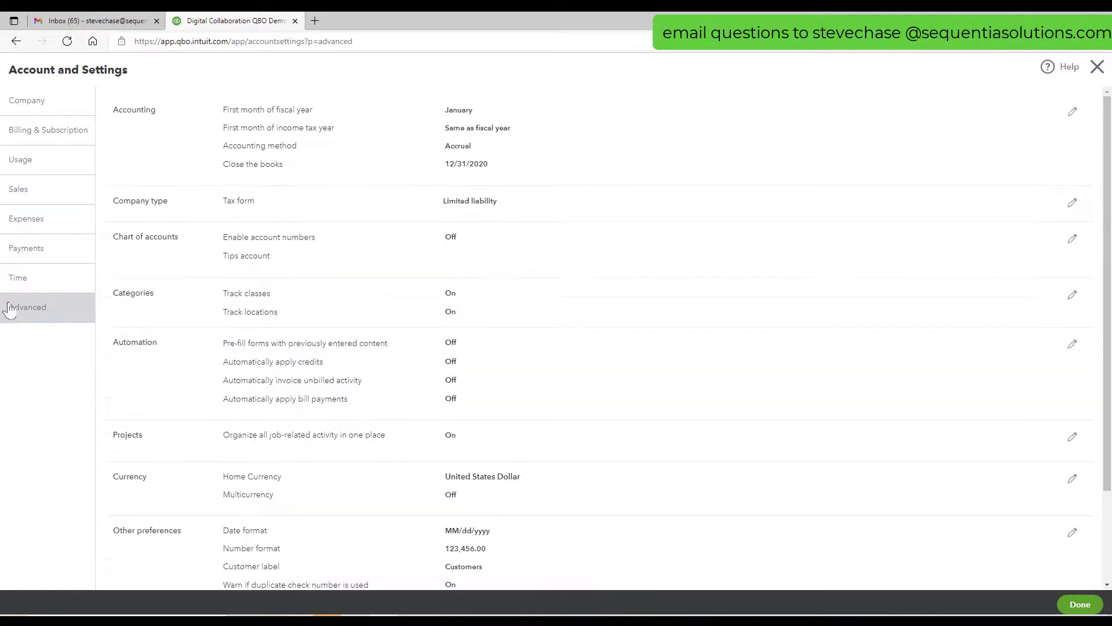